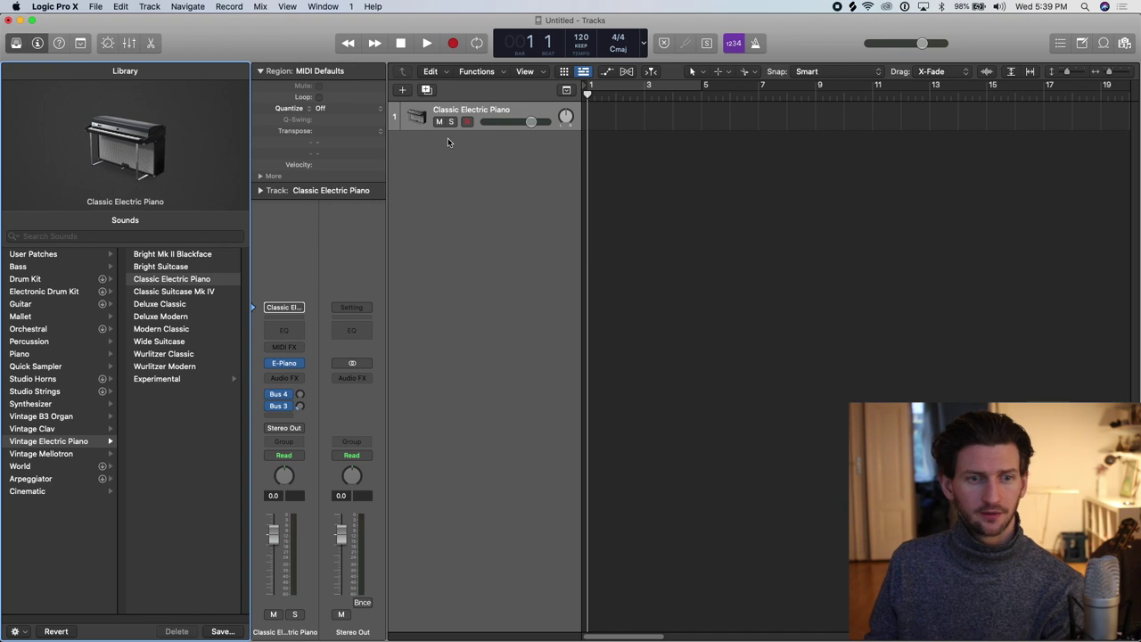
Load the Steinway Grand Piano patch on the track and hide the sound library
left_click(19, 354)
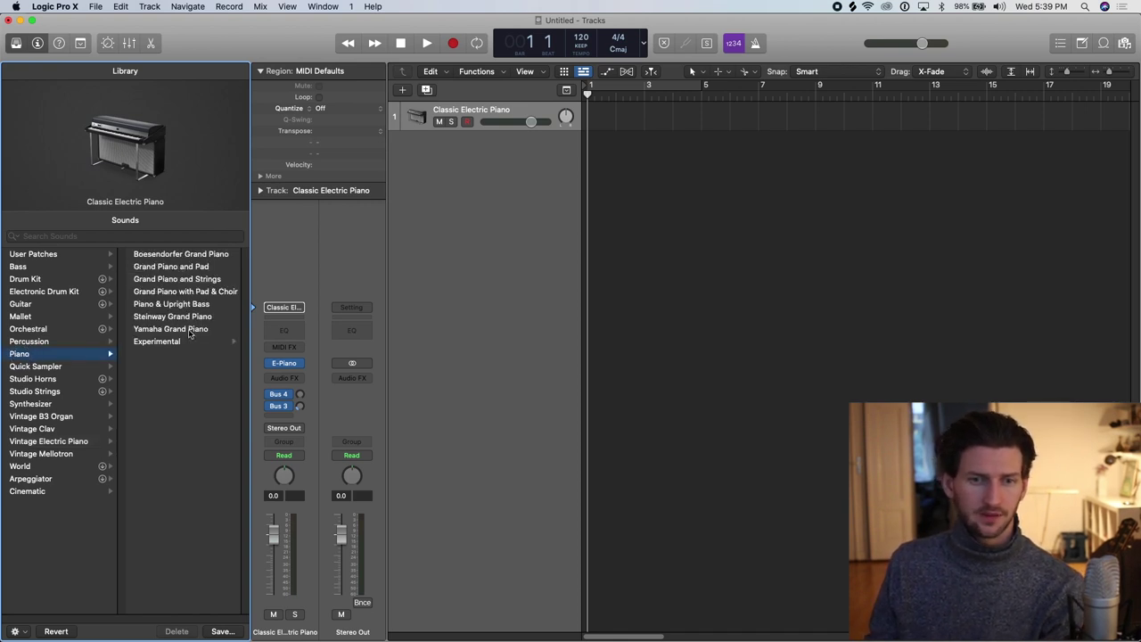
left_click(191, 317)
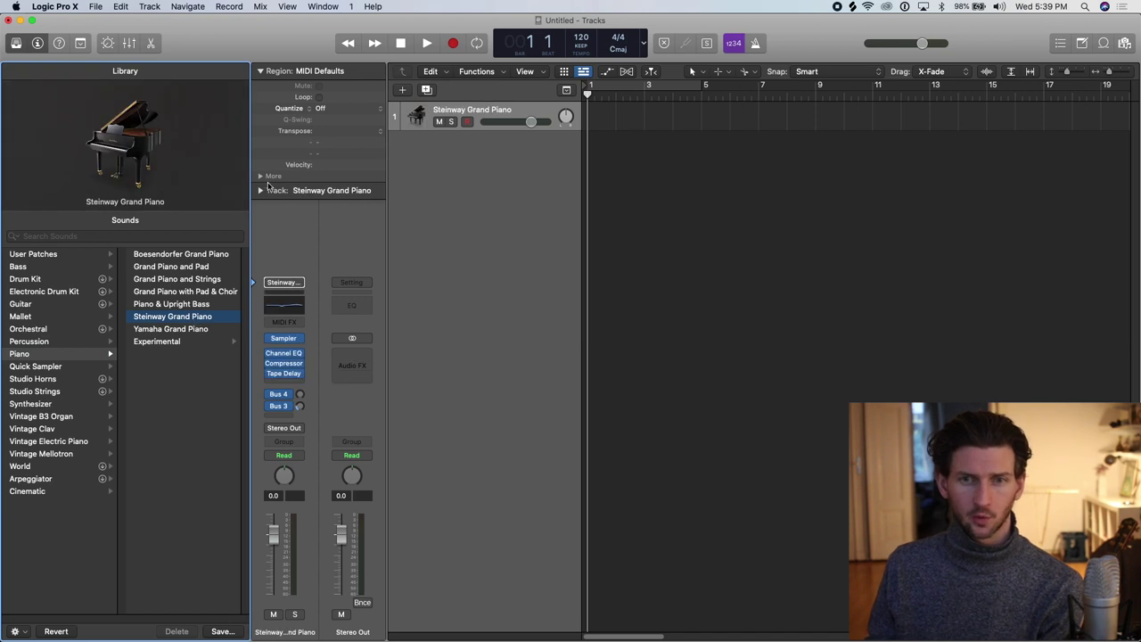
left_click(16, 43)
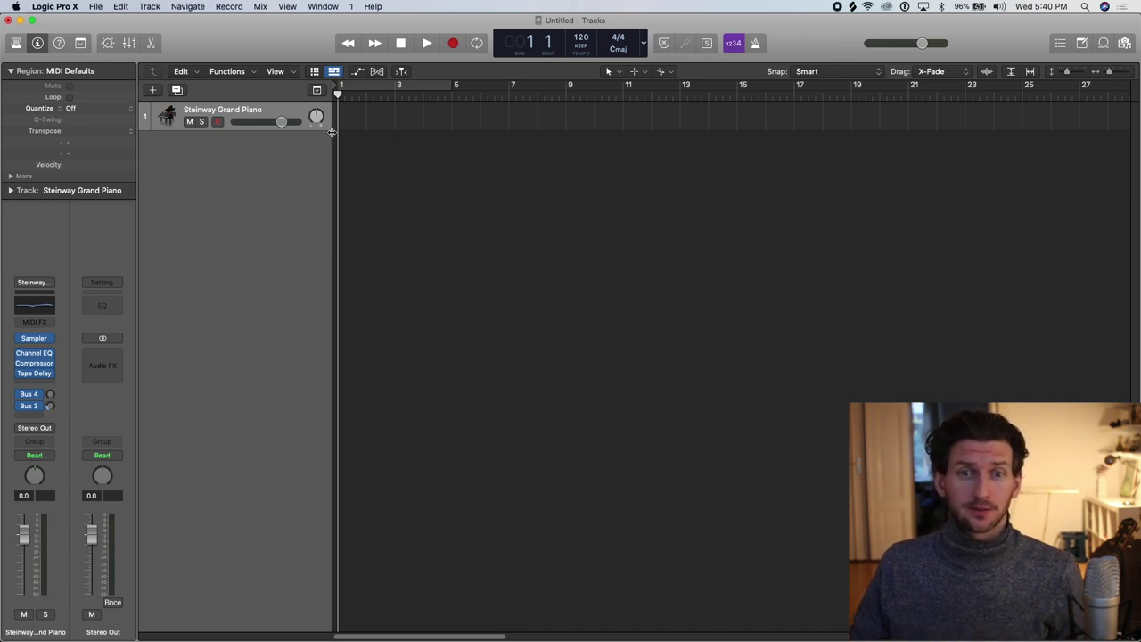
Collapse the region settings and insert the Chord Trigger MIDI effect on the Steinway Grand Piano track
left_click(401, 71)
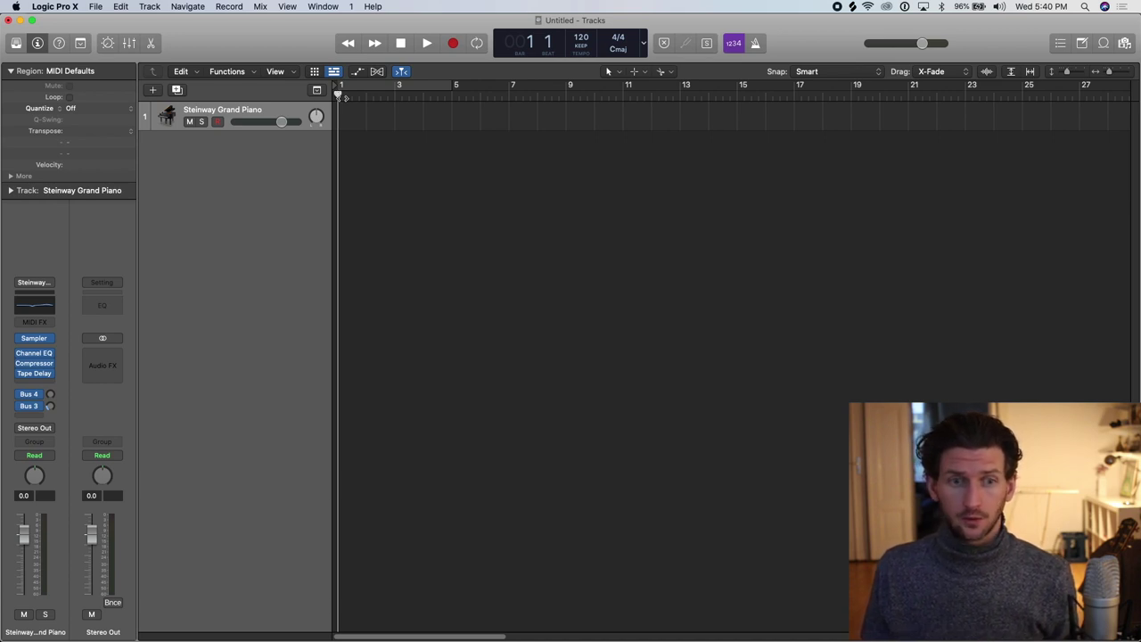
left_click(13, 71)
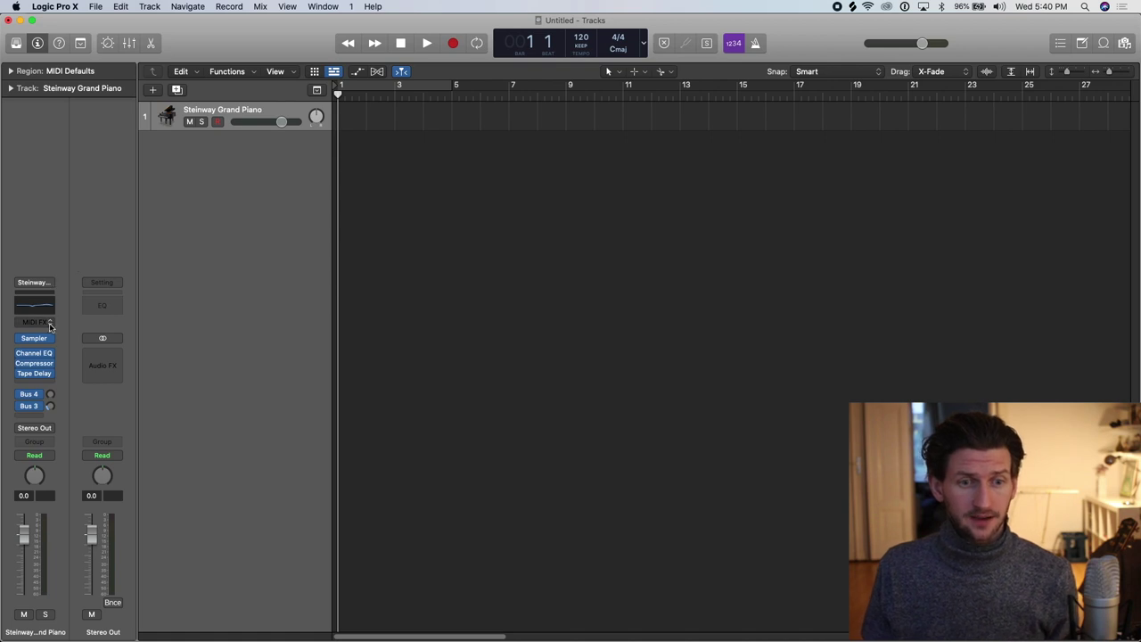
left_click(50, 327)
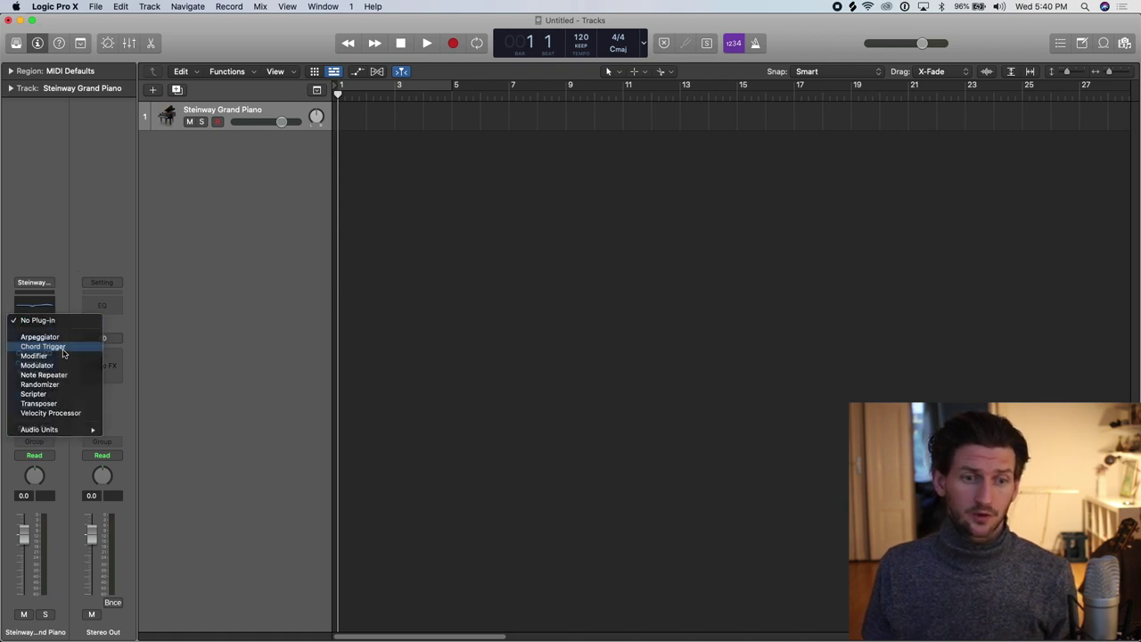
left_click(49, 346)
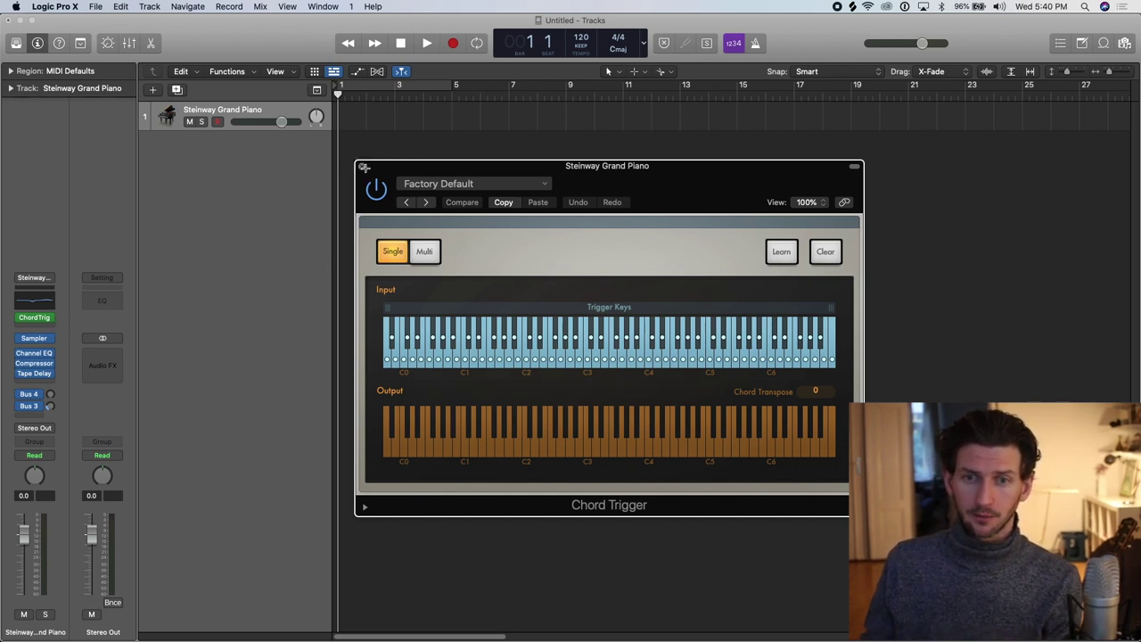
Close the Chord Trigger window and audition the piano with the Musical Typing keyboard, closing the keyboard when finished
left_click(363, 168)
key("cmd+k")
left_click_drag(395, 270, 502, 197)
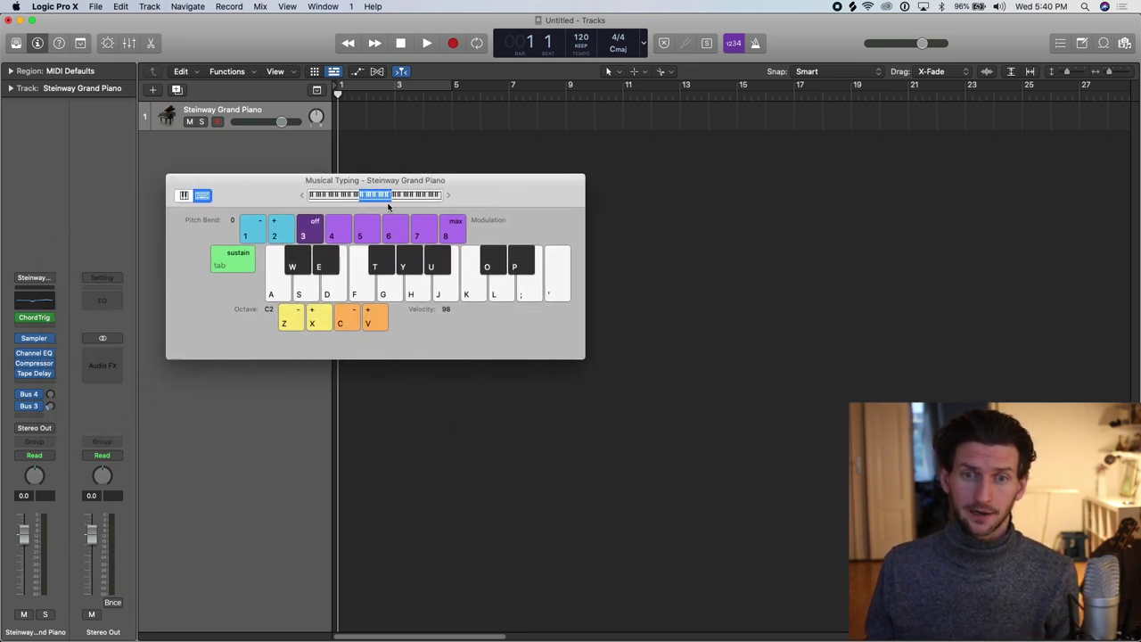
left_click(368, 296)
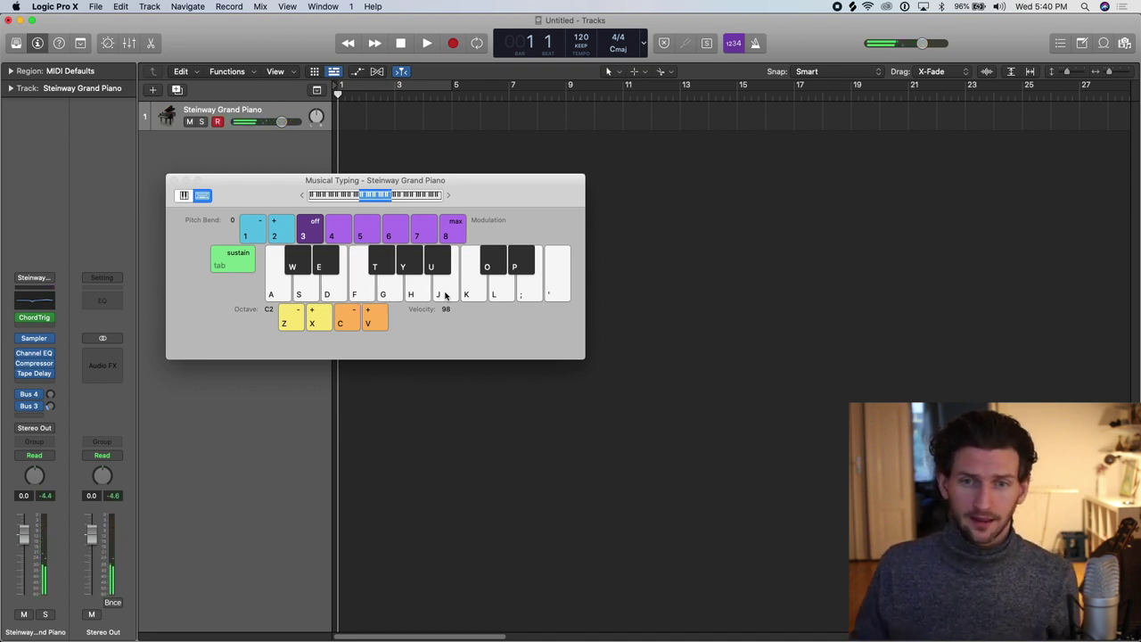
left_click(174, 181)
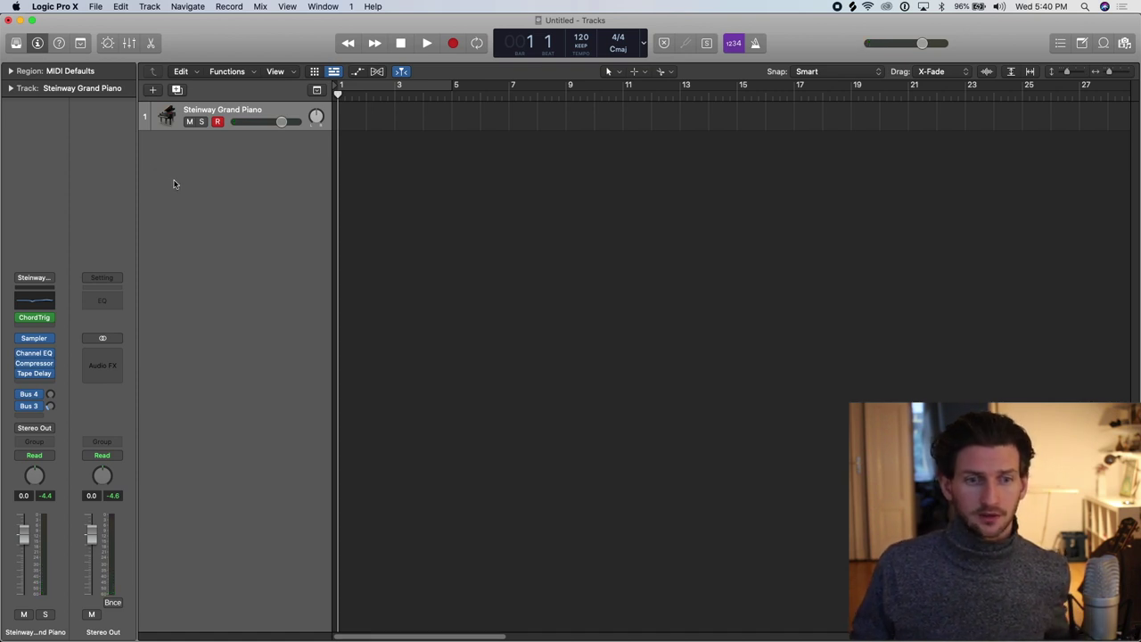
Load the Minor preset from the Single Triads settings in Chord Trigger
left_click(45, 315)
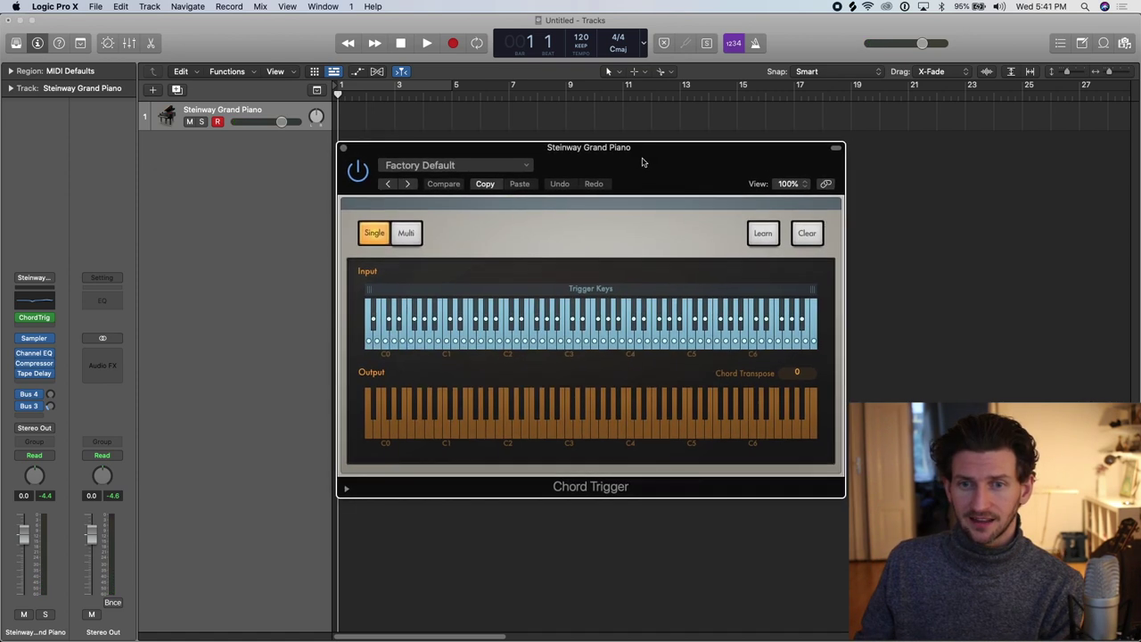
left_click(522, 168)
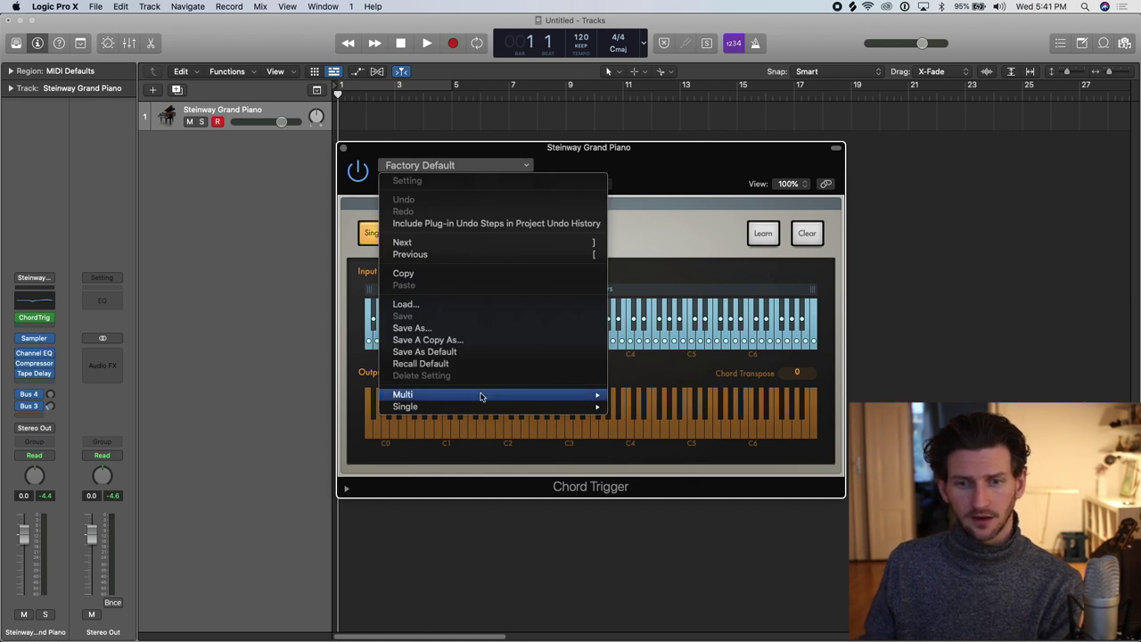
mouse_move(481, 396)
mouse_move(656, 398)
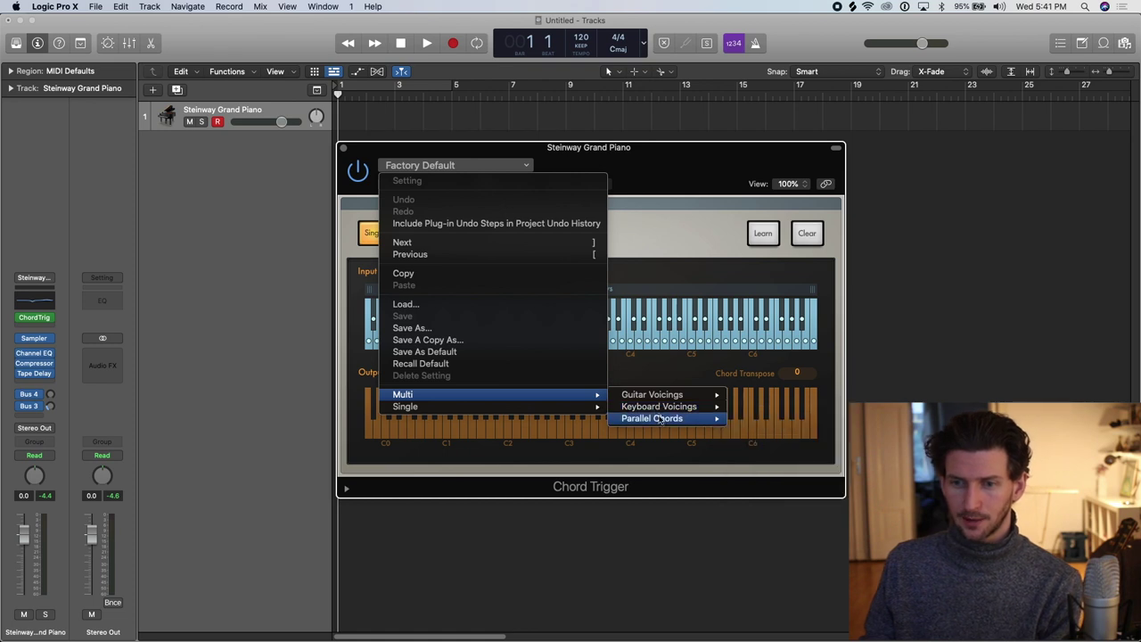
mouse_move(558, 408)
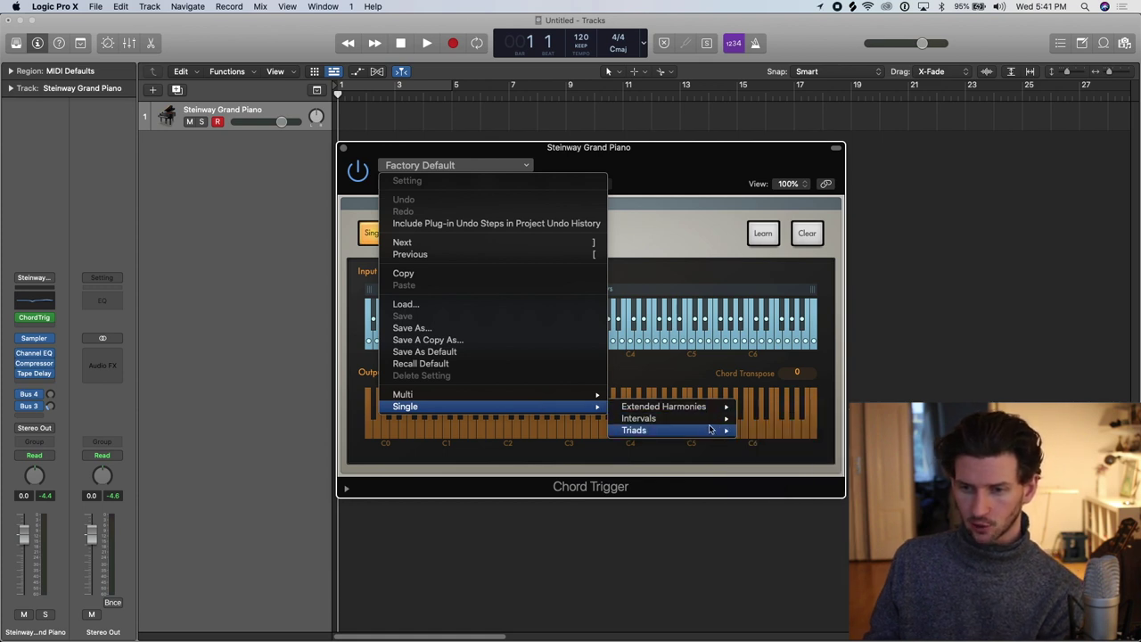
left_click(762, 465)
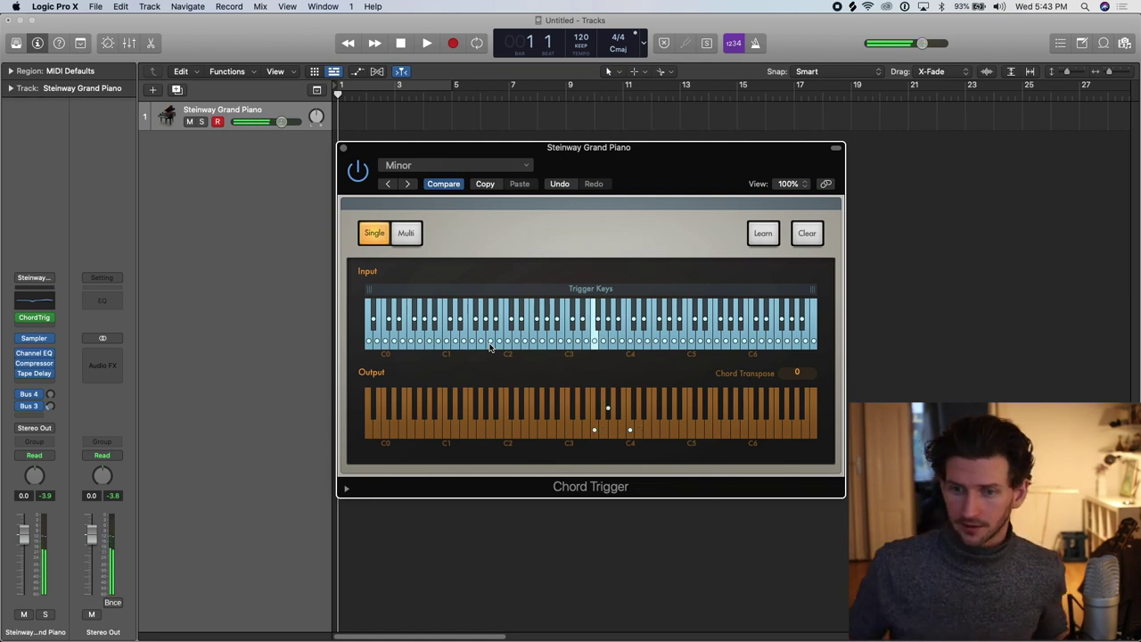
Audition the minor chords by playing several trigger keys between C3 and G3 in Chord Trigger
left_click(571, 344)
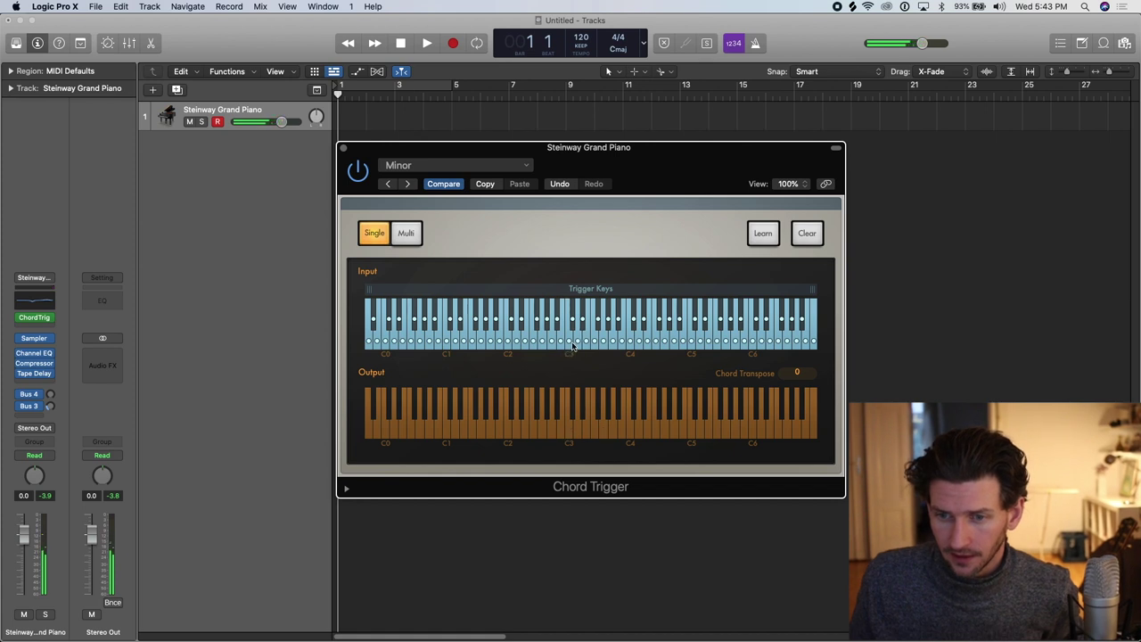
left_click(605, 346)
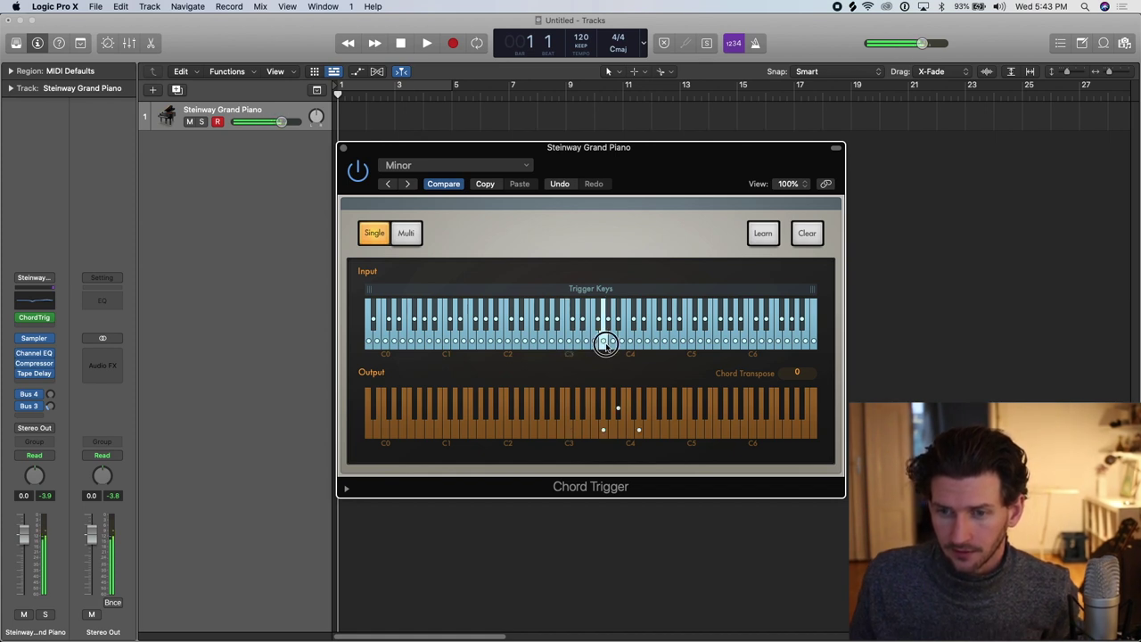
left_click(595, 345)
left_click(595, 345)
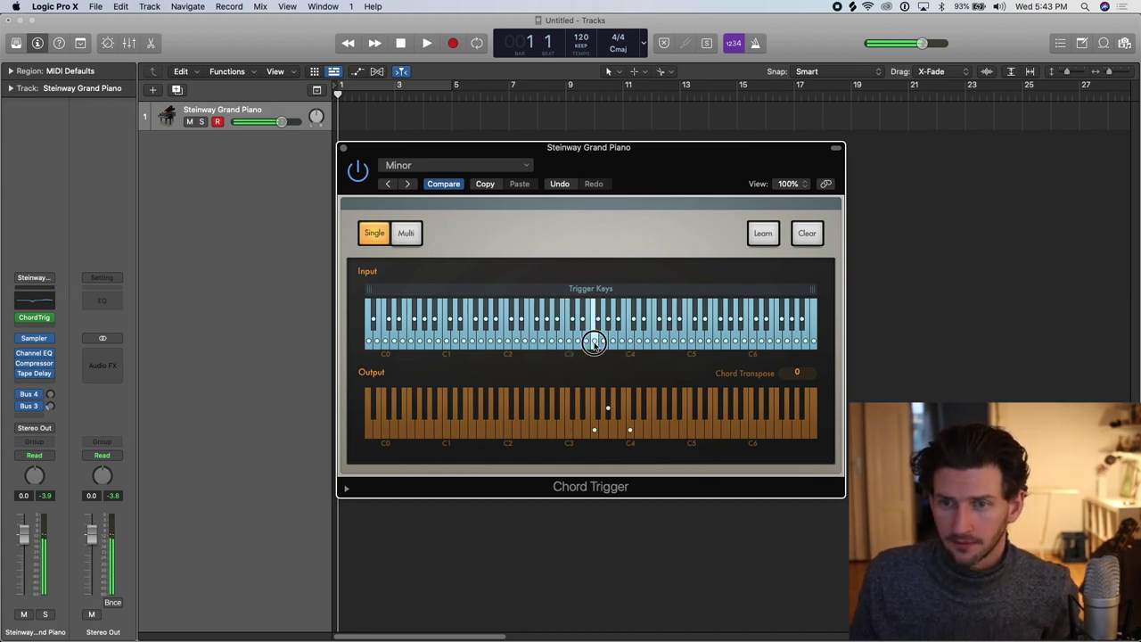
left_click_drag(569, 165, 571, 198)
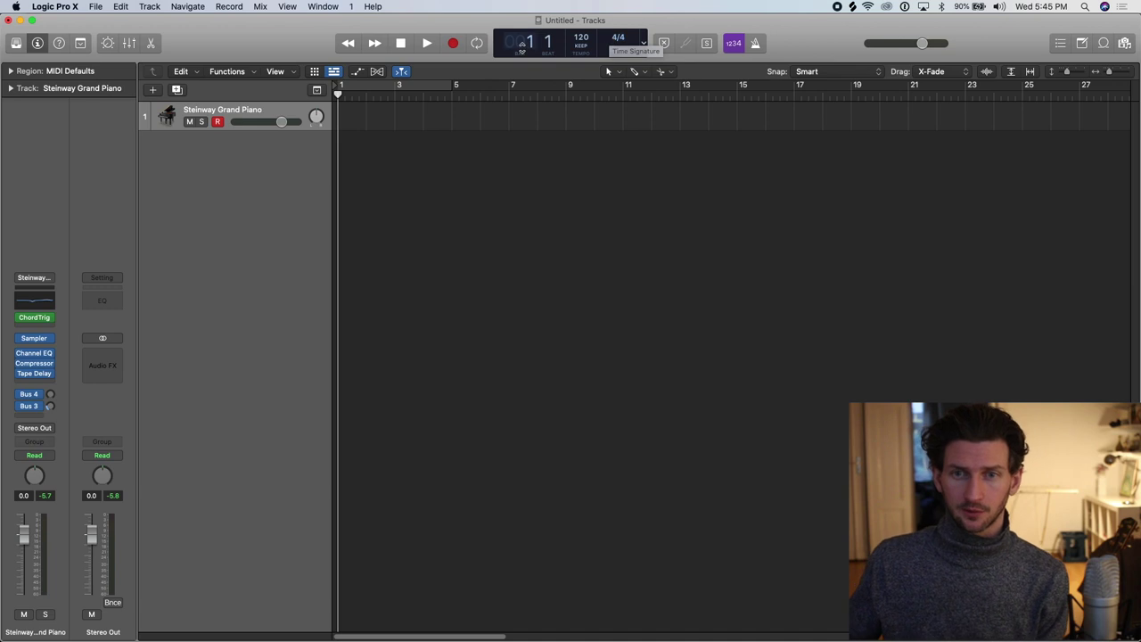
Record a short test take on the piano track, turn on the metronome click and discard the take
left_click(444, 36)
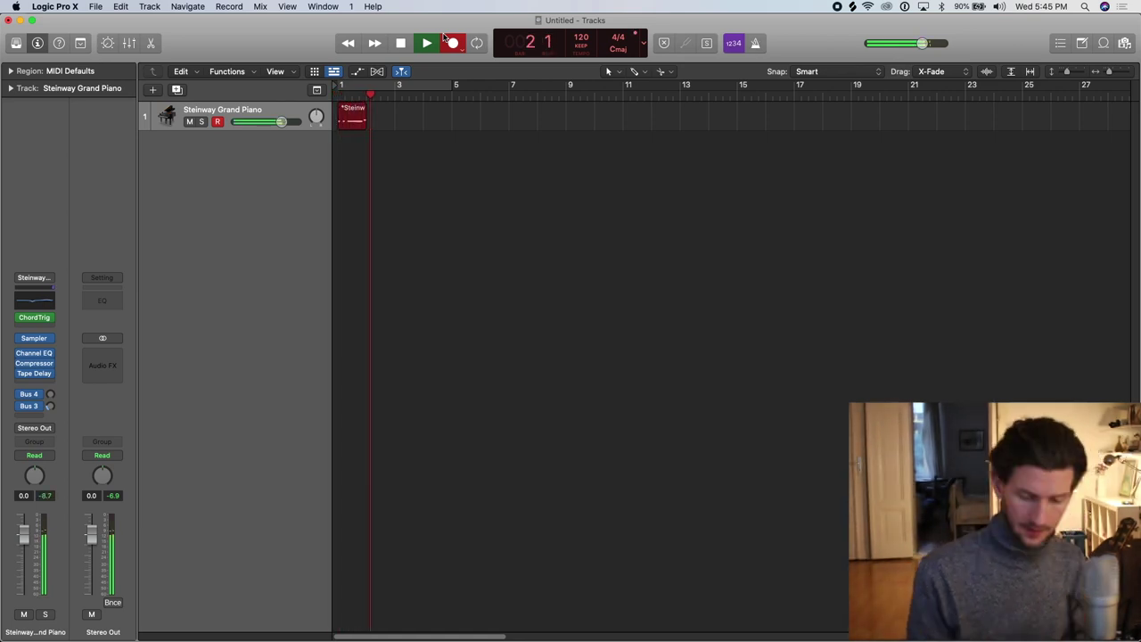
key("space")
left_click(755, 43)
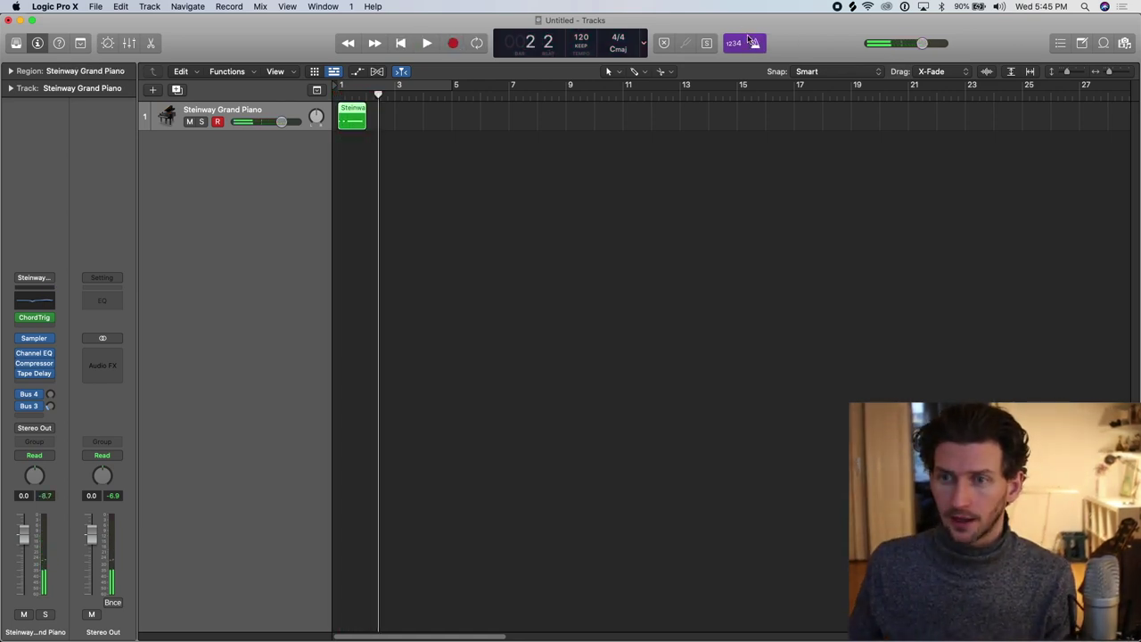
left_click_drag(429, 111, 334, 115)
key("Delete")
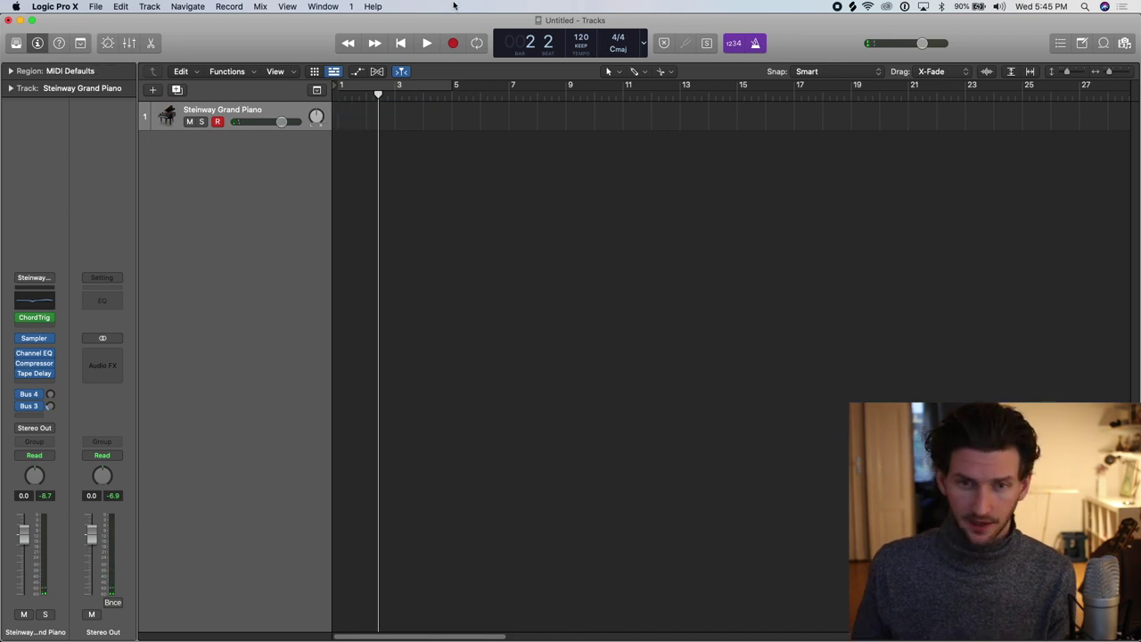
Record a four-bar chord progression on the Steinway Grand Piano track from the start of the project
key("Return")
key("r")
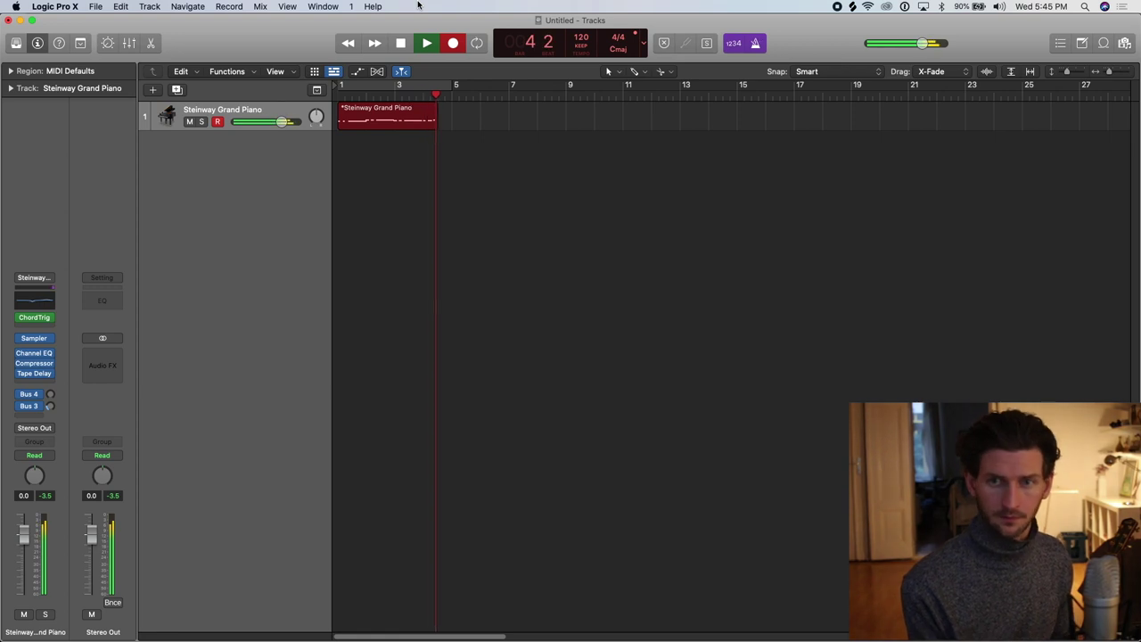
key("space")
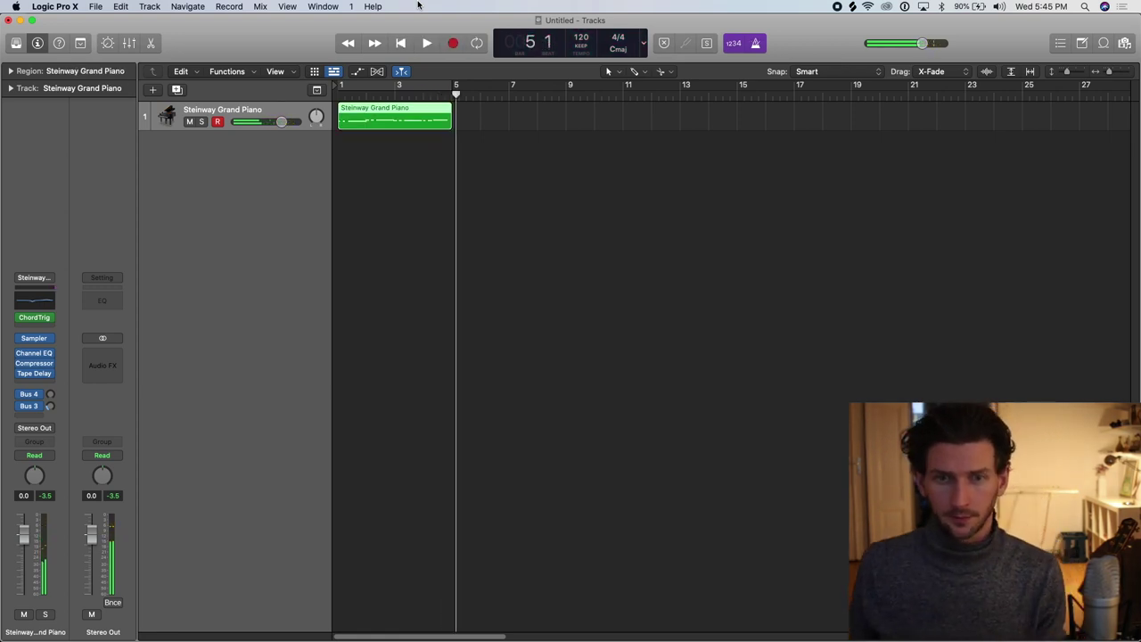
Open the recorded piano region in an enlarged Piano Roll and enable a cycle over its four bars
double_click(378, 129)
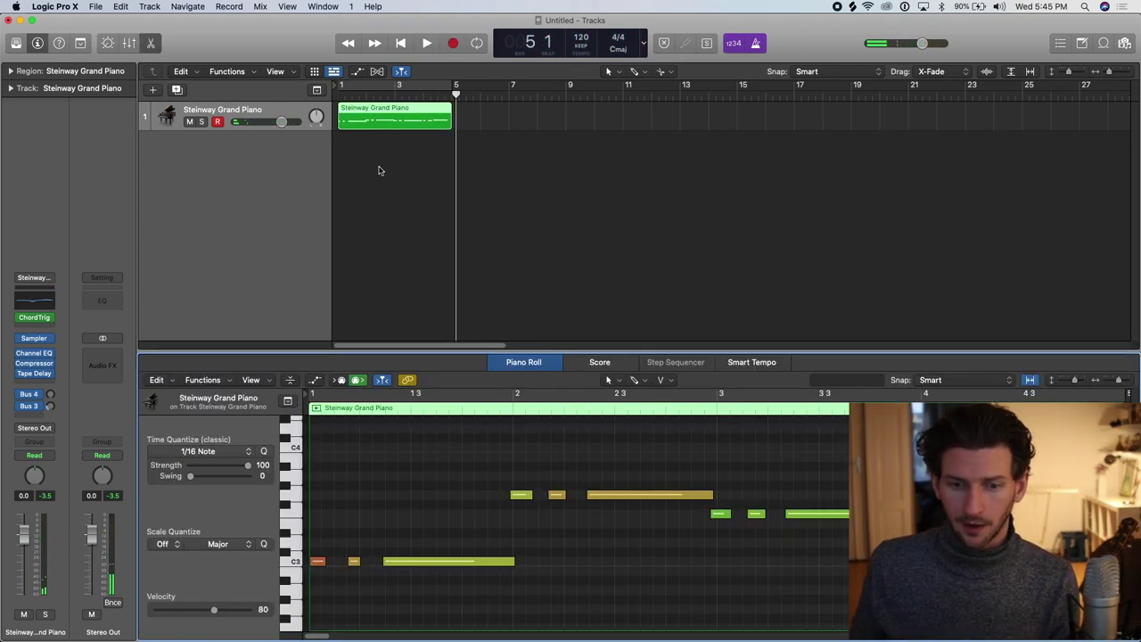
scroll(379, 170, "down", 3)
left_click_drag(488, 348, 487, 183)
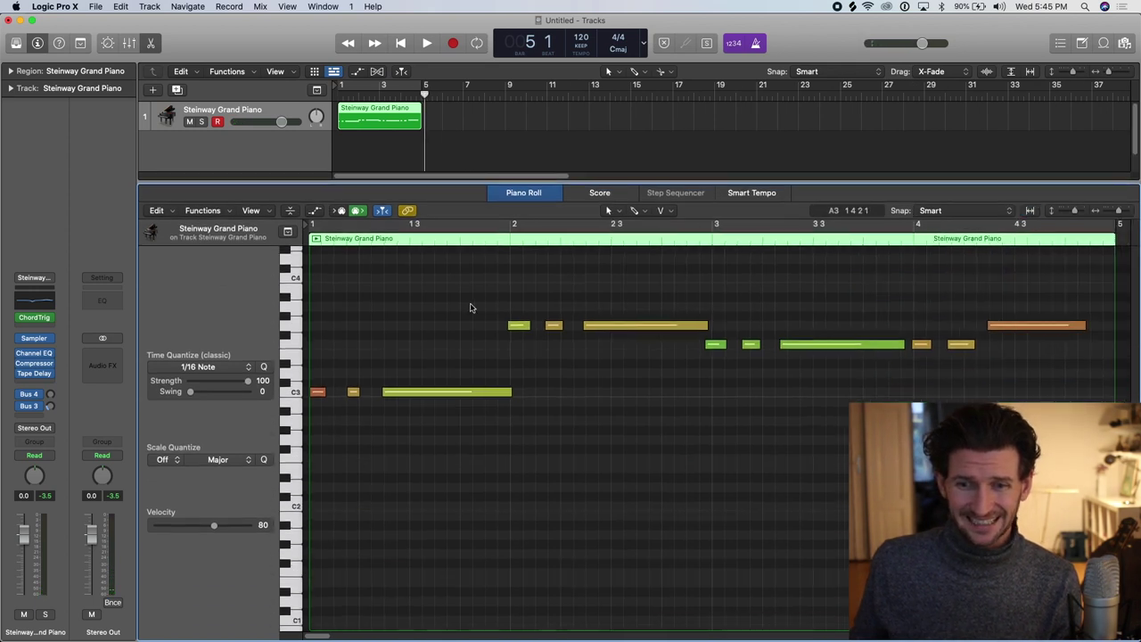
key("super+Left")
key("super+Right")
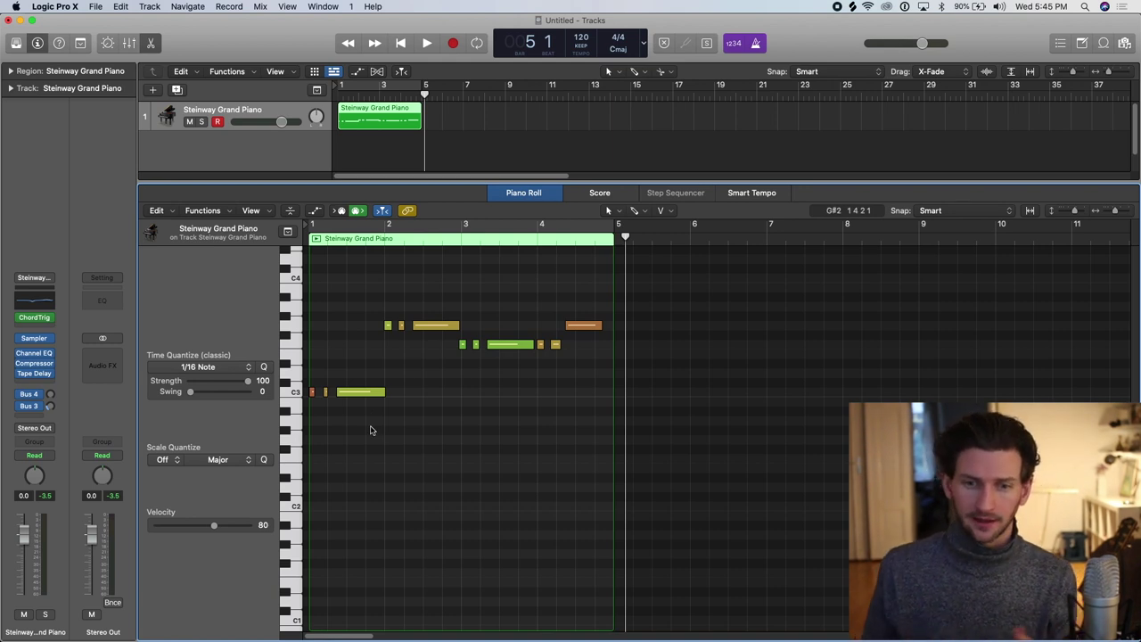
left_click(604, 223)
left_click(390, 228)
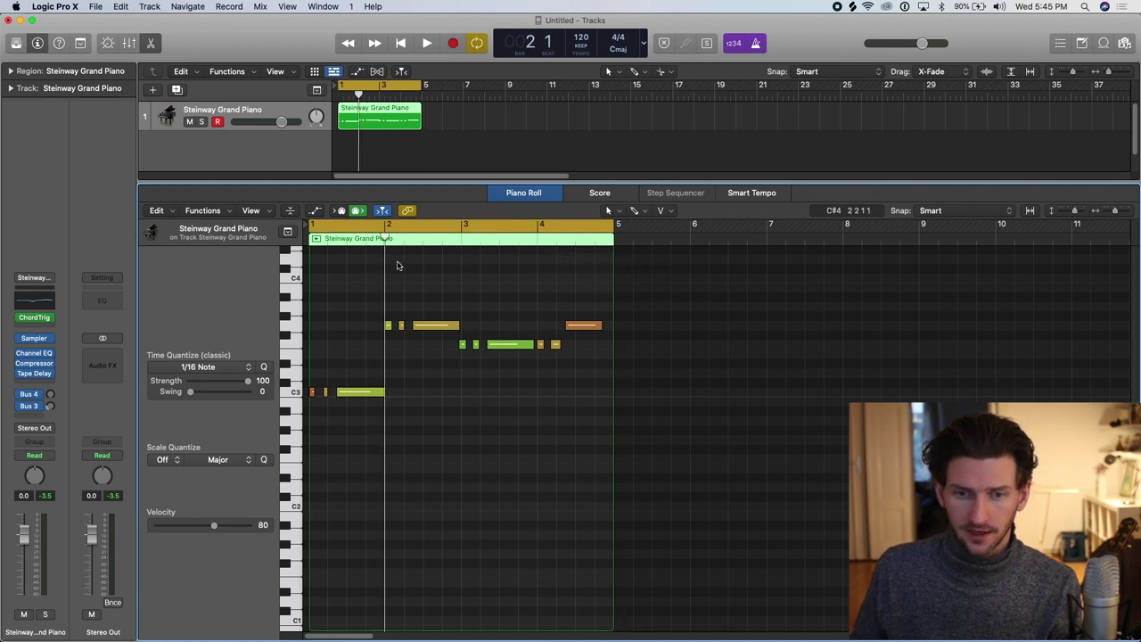
Quantize all the recorded piano notes to 1/16 Note and play the loop from bar 1
key("super+a")
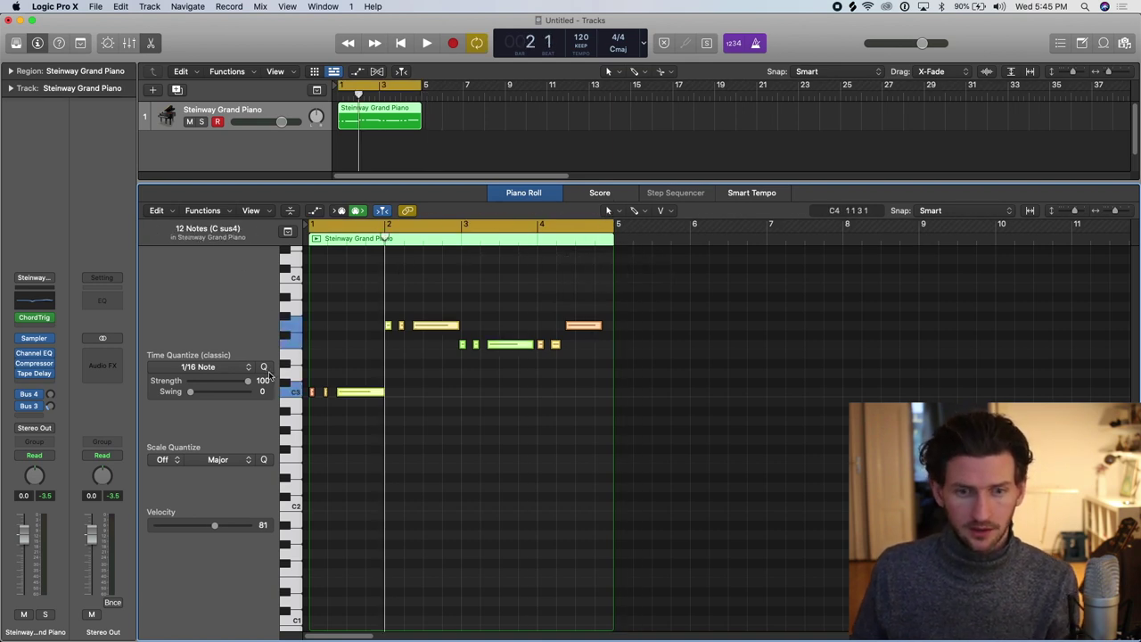
left_click(265, 368)
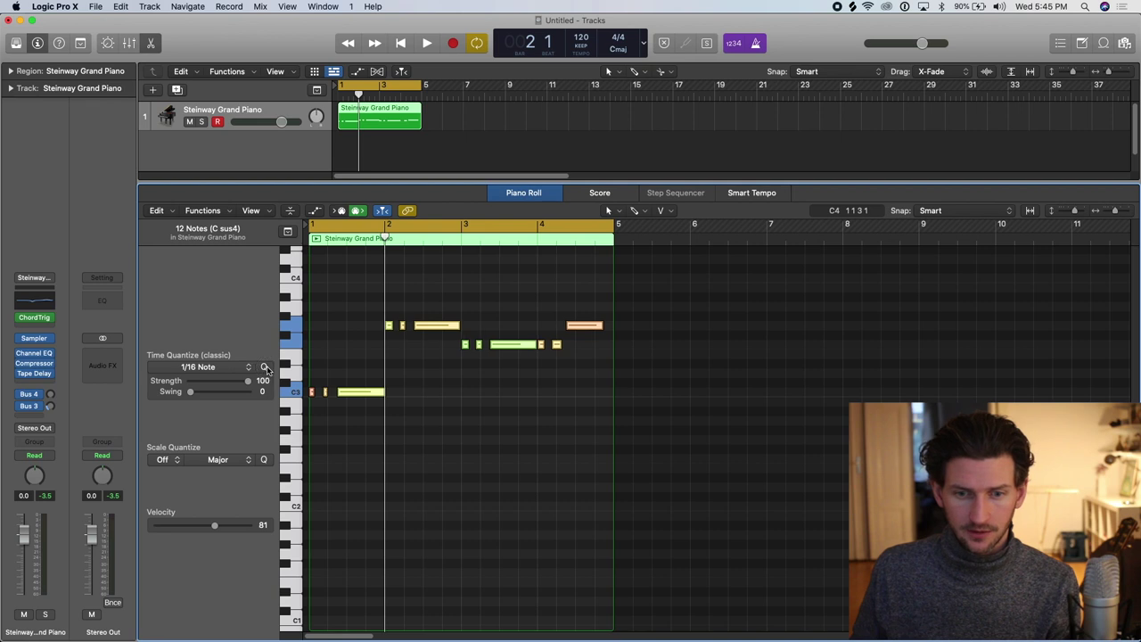
left_click_drag(386, 239, 149, 241)
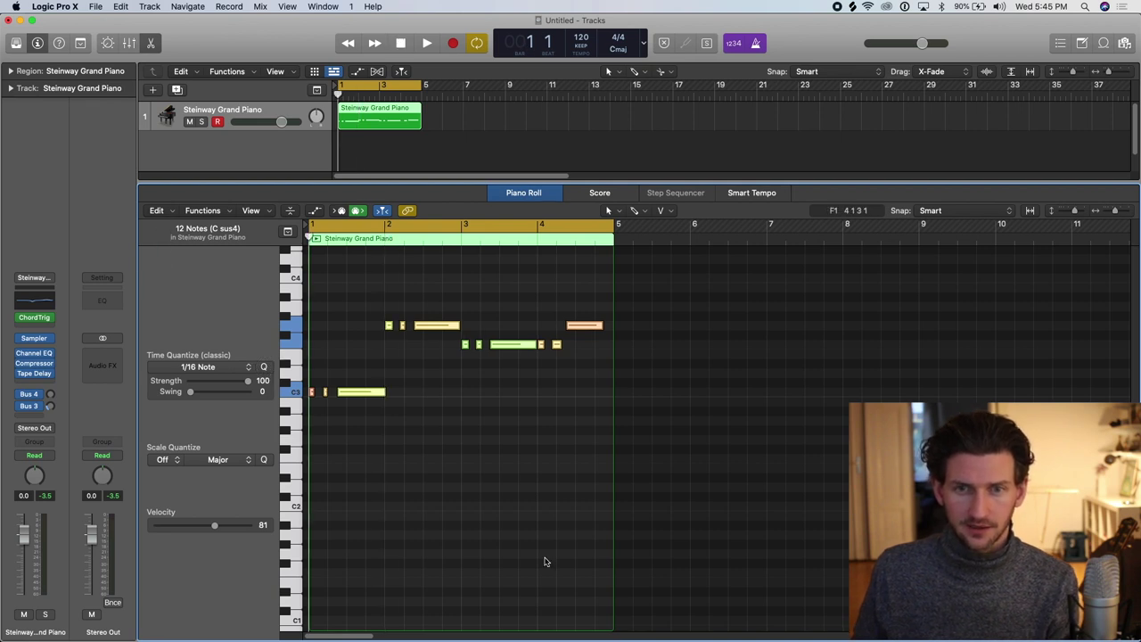
key("space")
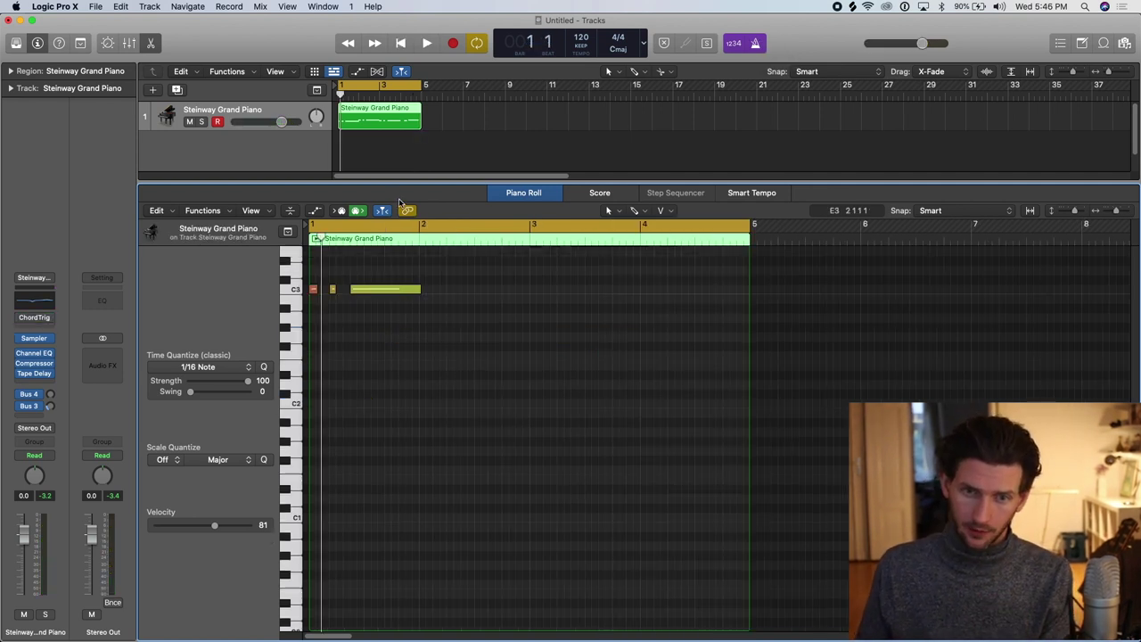
Listen to the piano region with Chord Trigger bypassed, stop playback and return the playhead to the start
key("space")
scroll(421, 307, "up", 5)
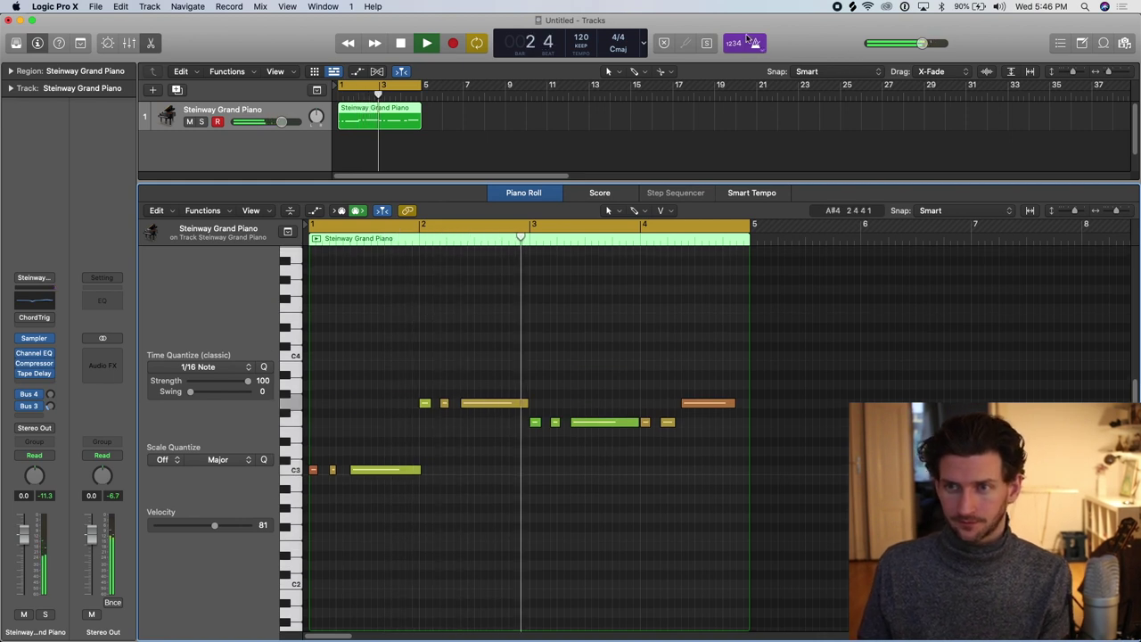
key("space")
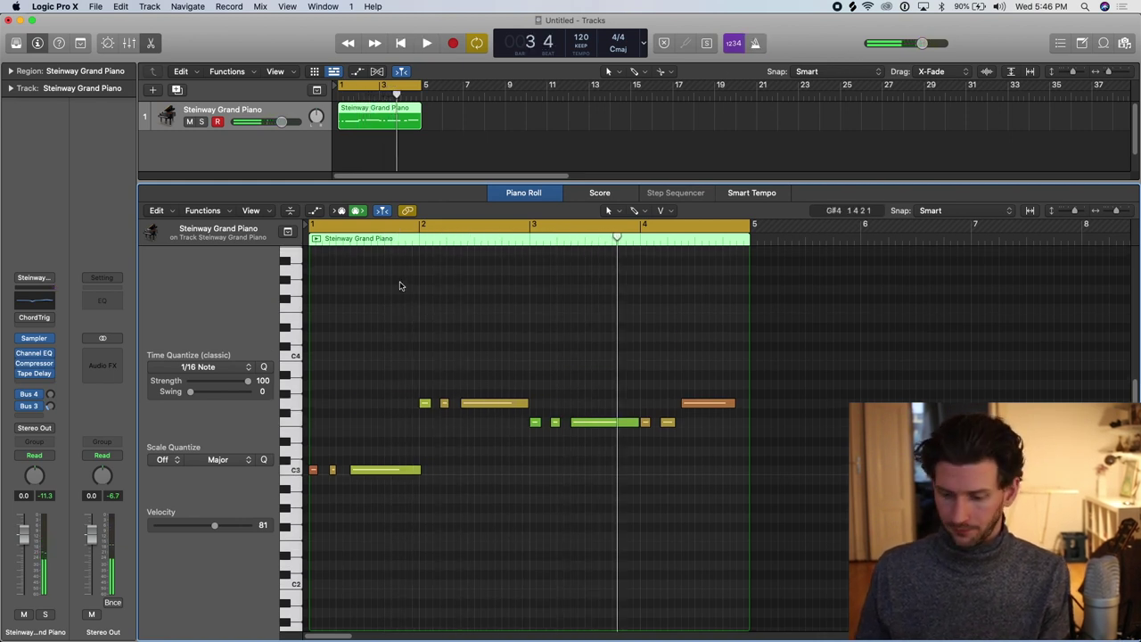
key("Return")
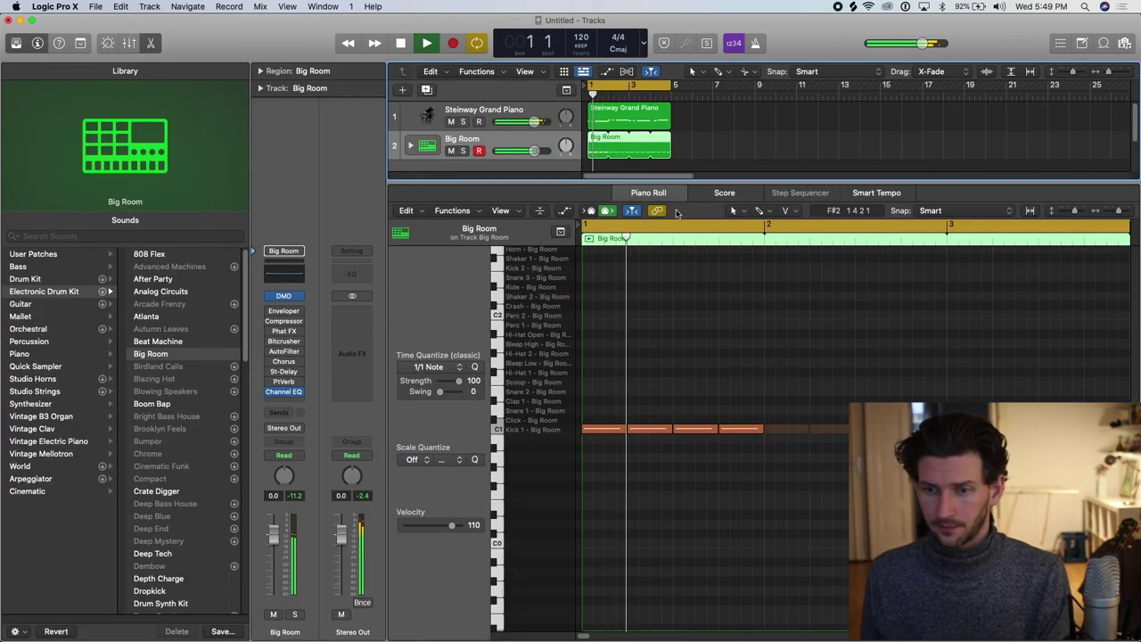
Lower the Steinway Grand Piano volume to -4.9 dB and the Big Room volume to -1.9 dB, stop playback and close the editor
scroll(672, 298, "up", 2)
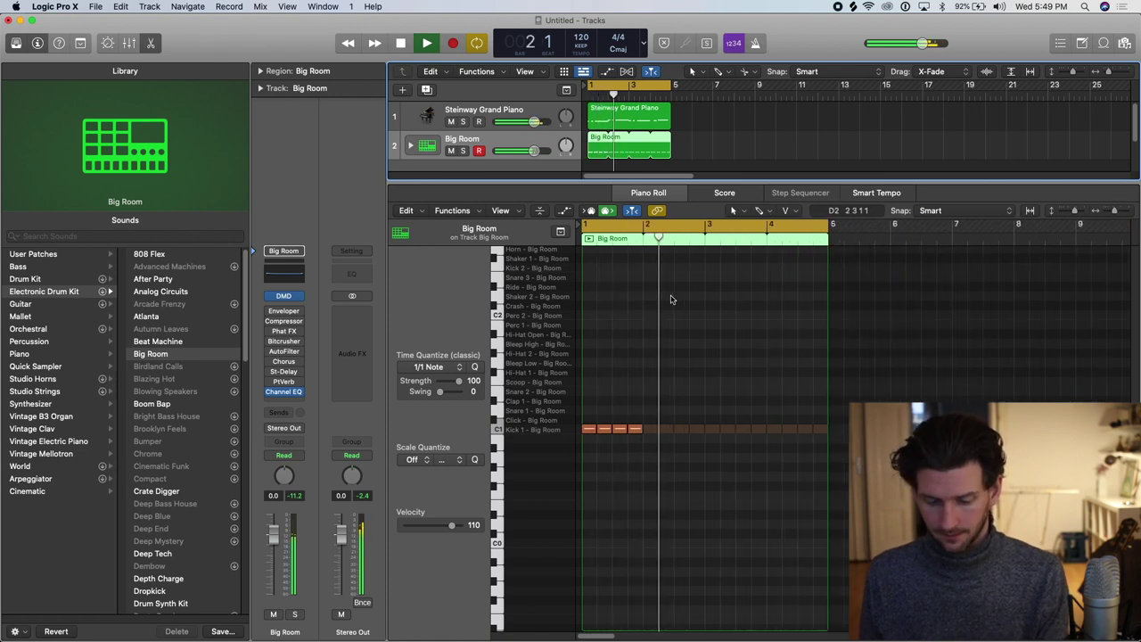
key("c")
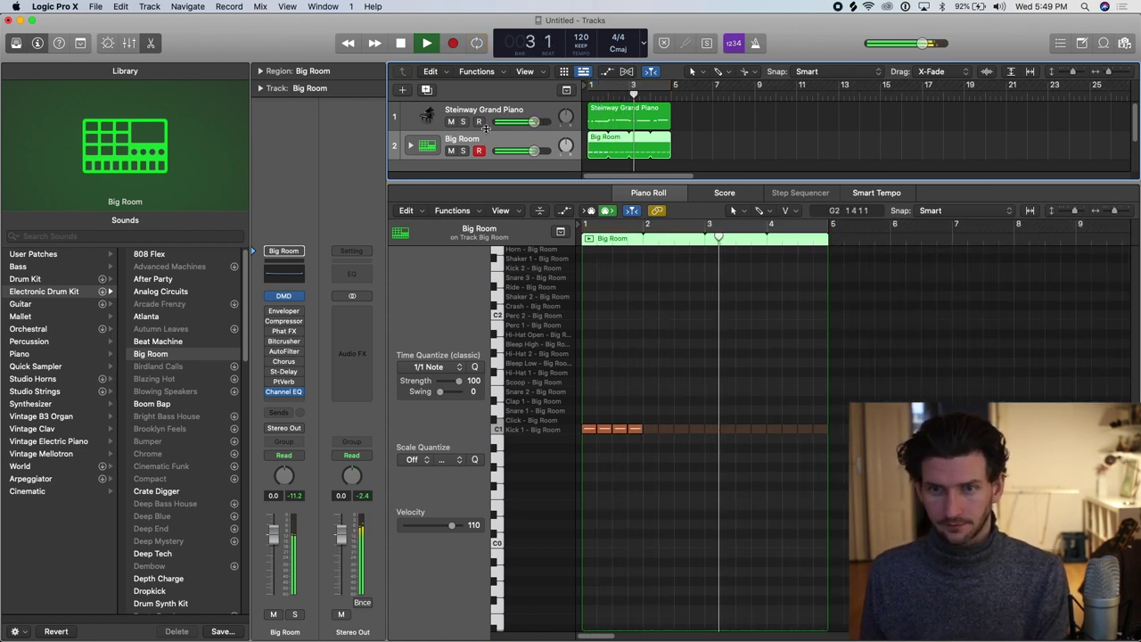
left_click_drag(535, 152, 504, 138)
key("space")
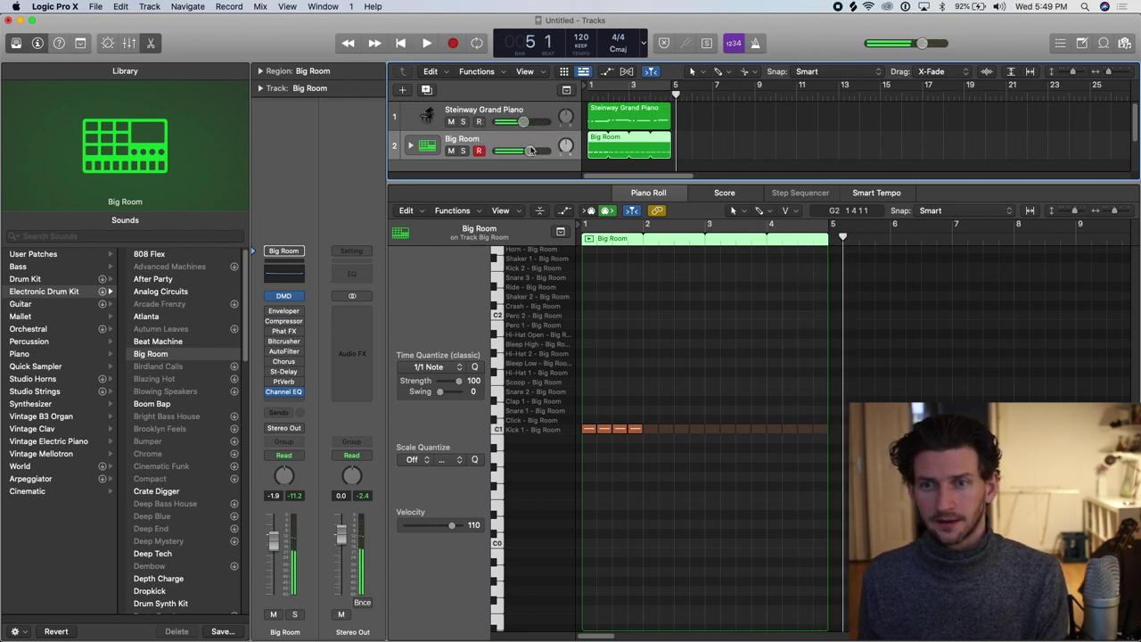
left_click(649, 86)
key("e")
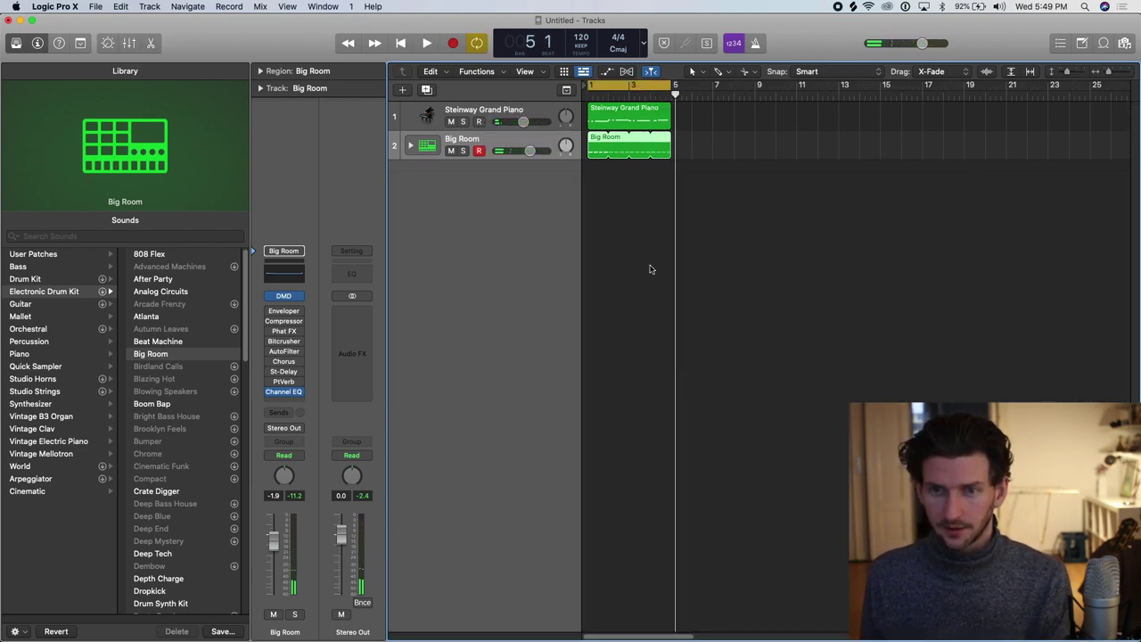
Duplicate the Steinway Grand Piano track with its settings and open an empty four-bar region on it in the Piano Roll
left_click(484, 112)
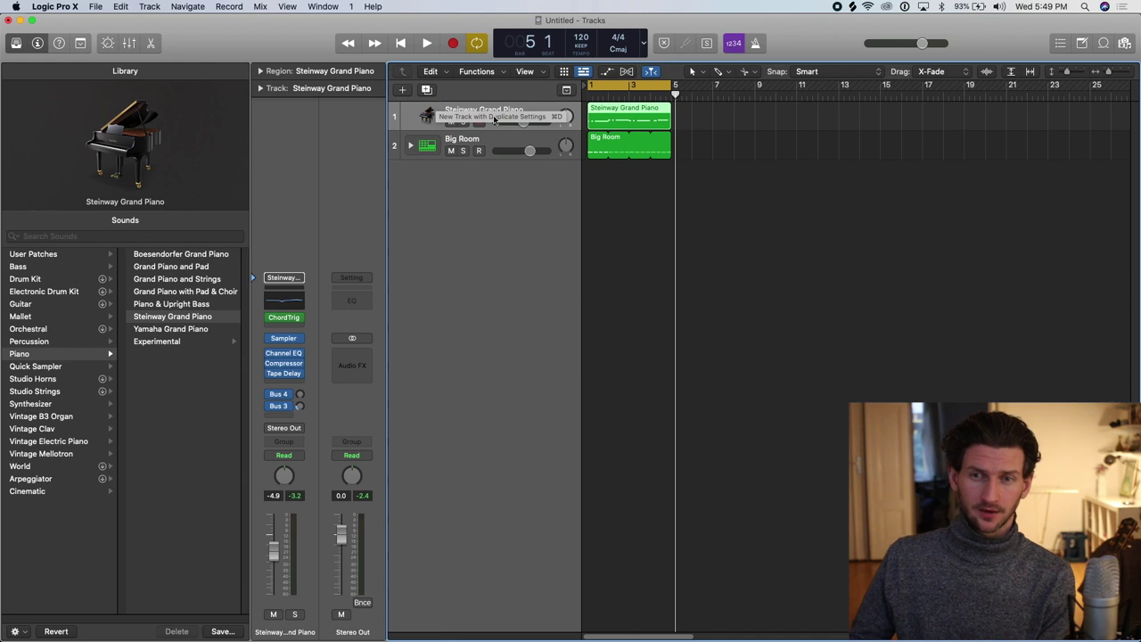
key("super+d")
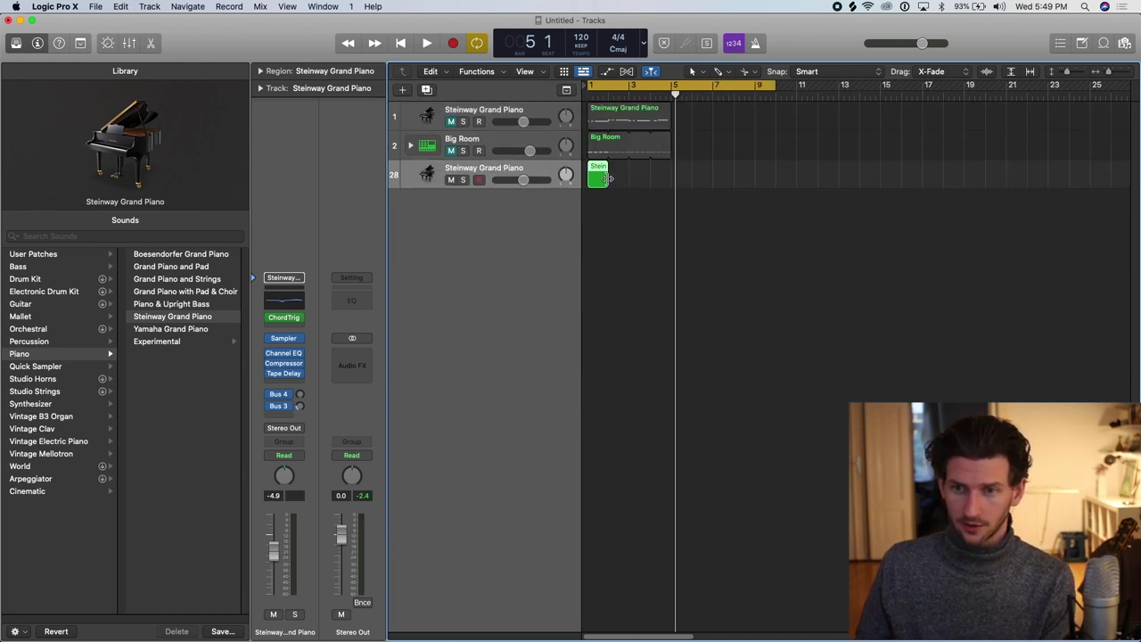
left_click_drag(606, 178, 674, 175)
double_click(629, 176)
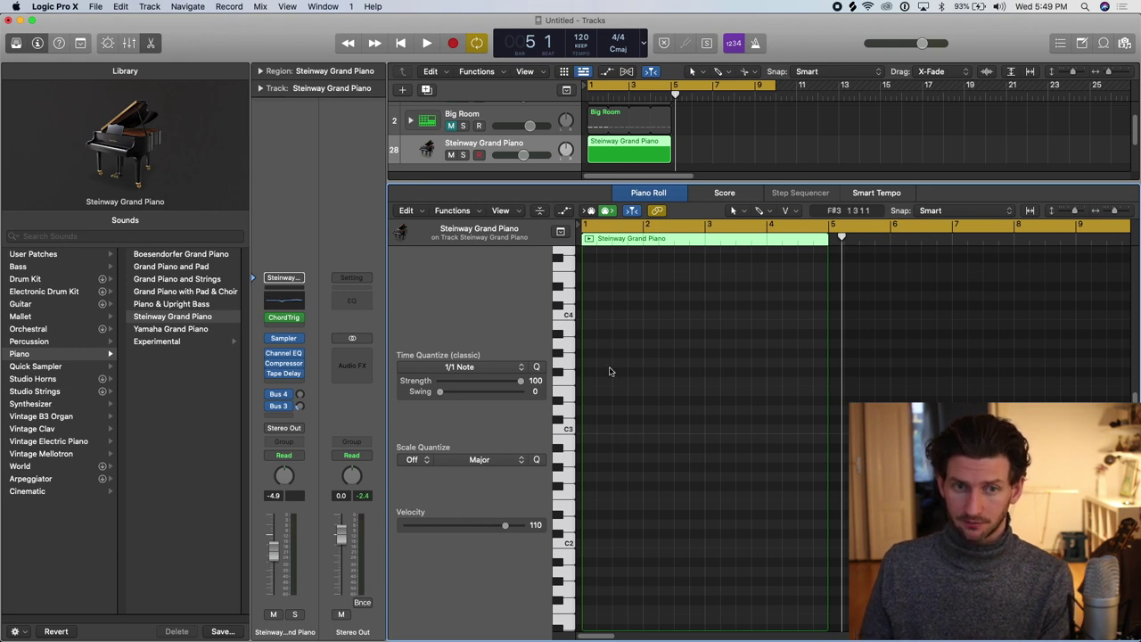
Hide the Library and set the Piano Roll's Scale Quantize to C# Major for the new piano region
left_click(15, 43)
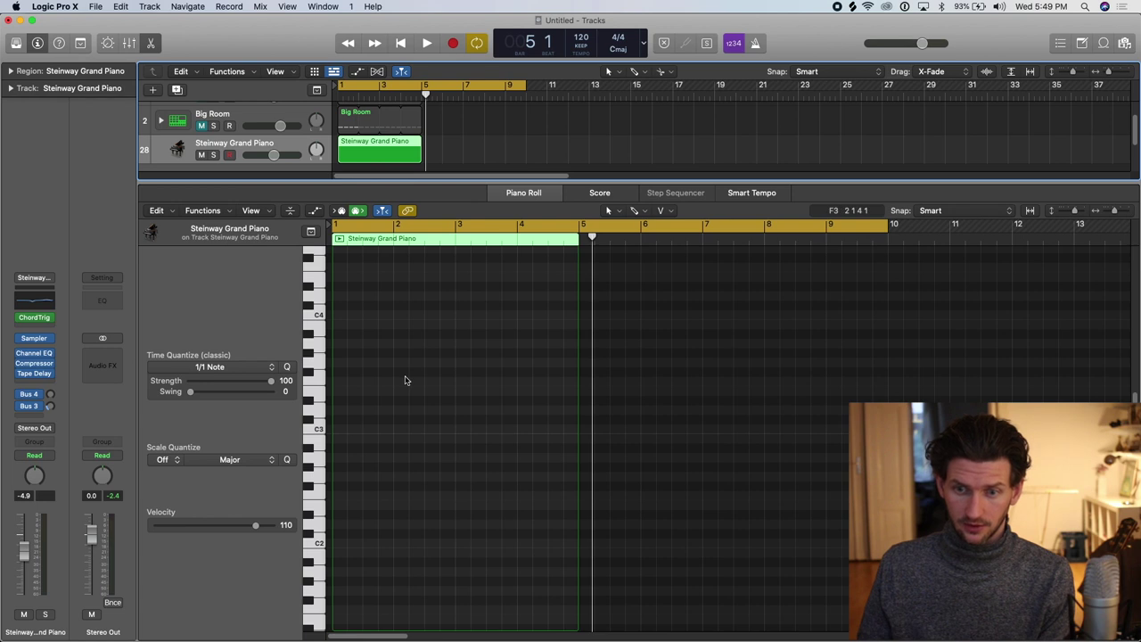
scroll(401, 374, "left", 5)
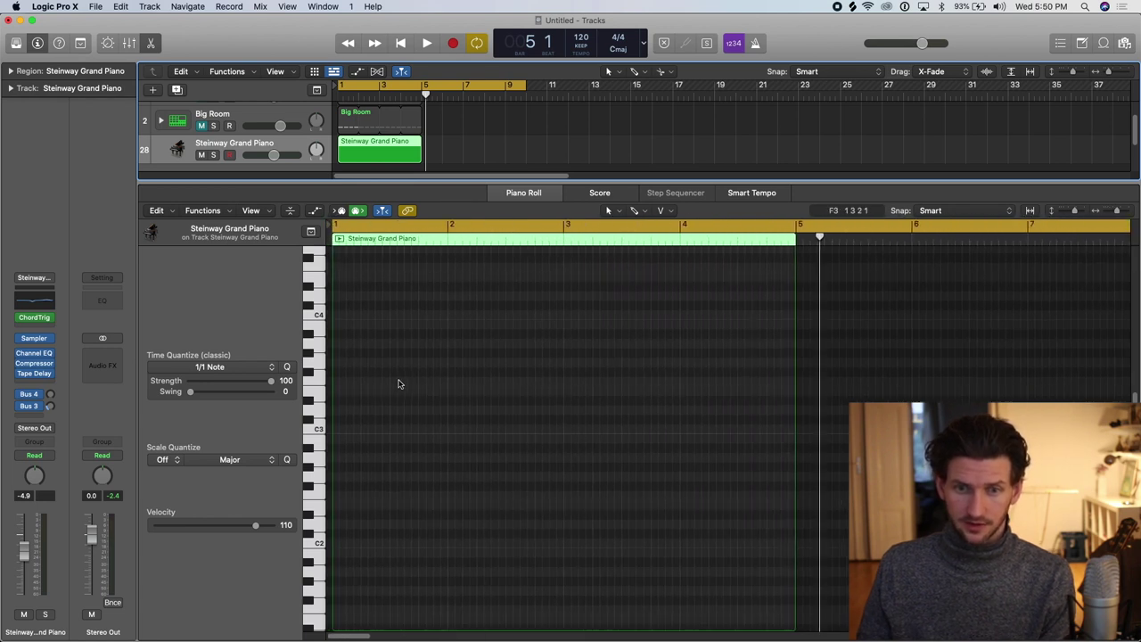
key("super+Left")
scroll(398, 384, "down", 3)
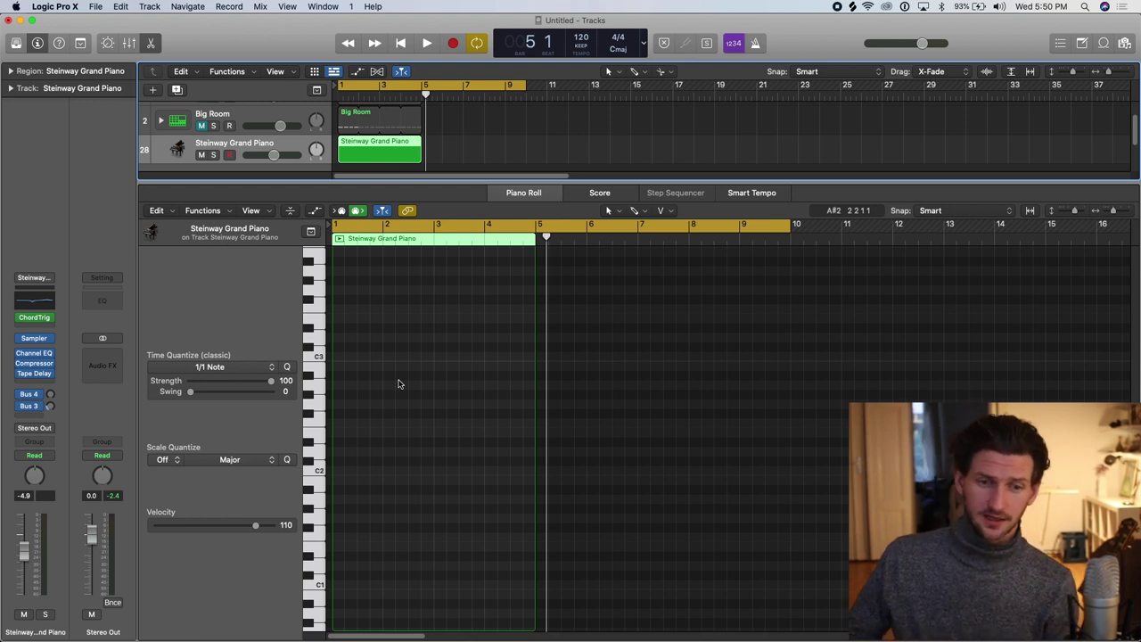
left_click(169, 459)
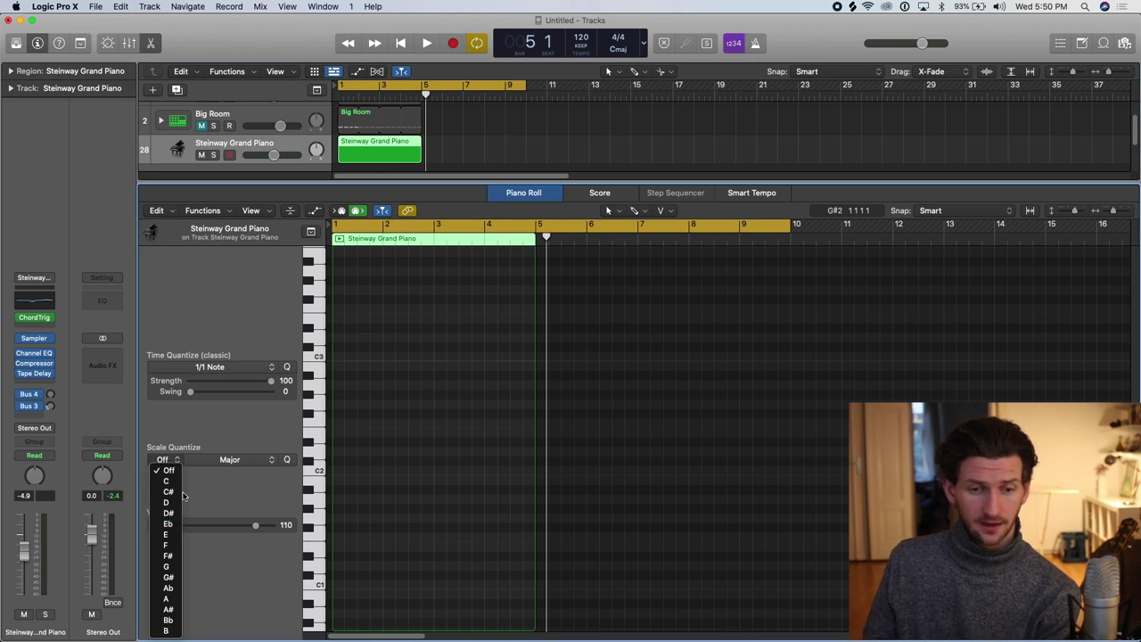
left_click(175, 491)
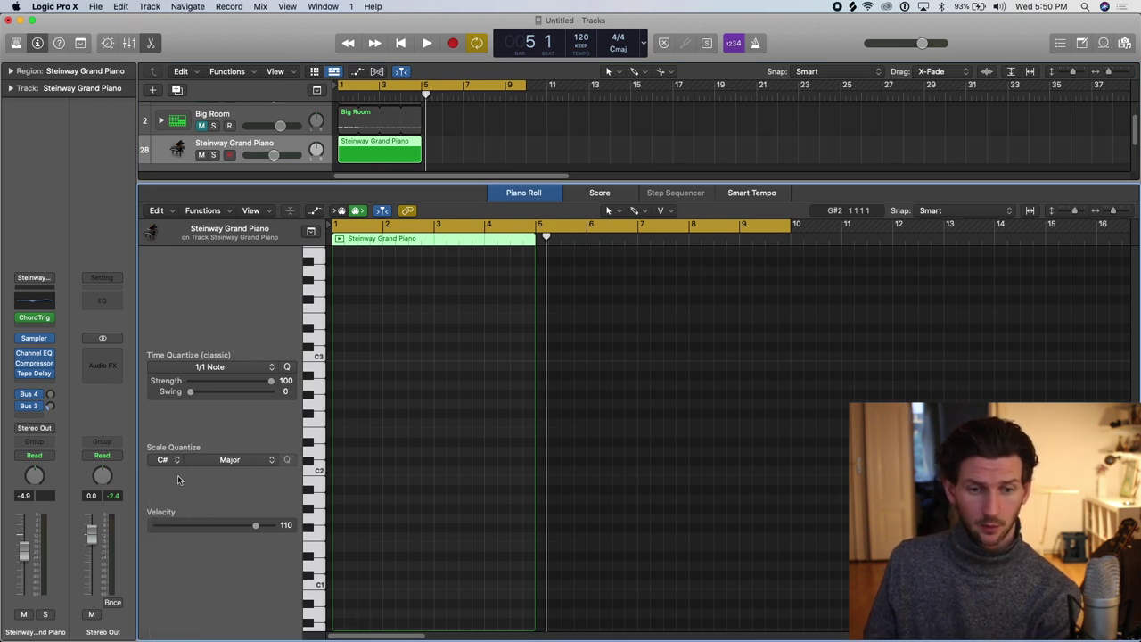
left_click(219, 460)
left_click(230, 476)
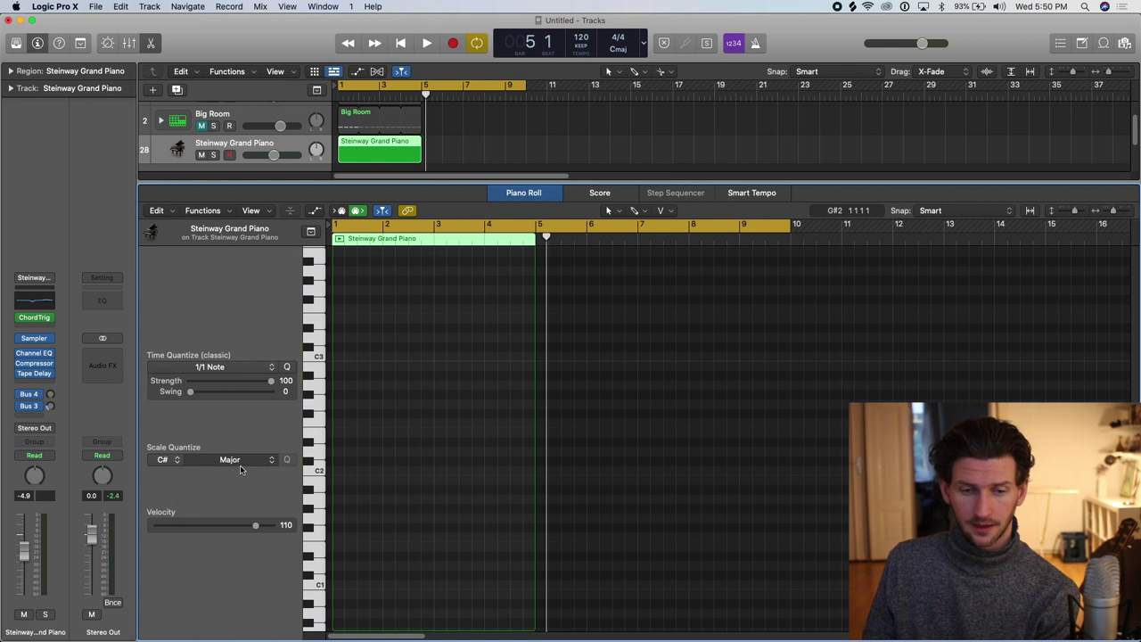
left_click(239, 463)
left_click(223, 483)
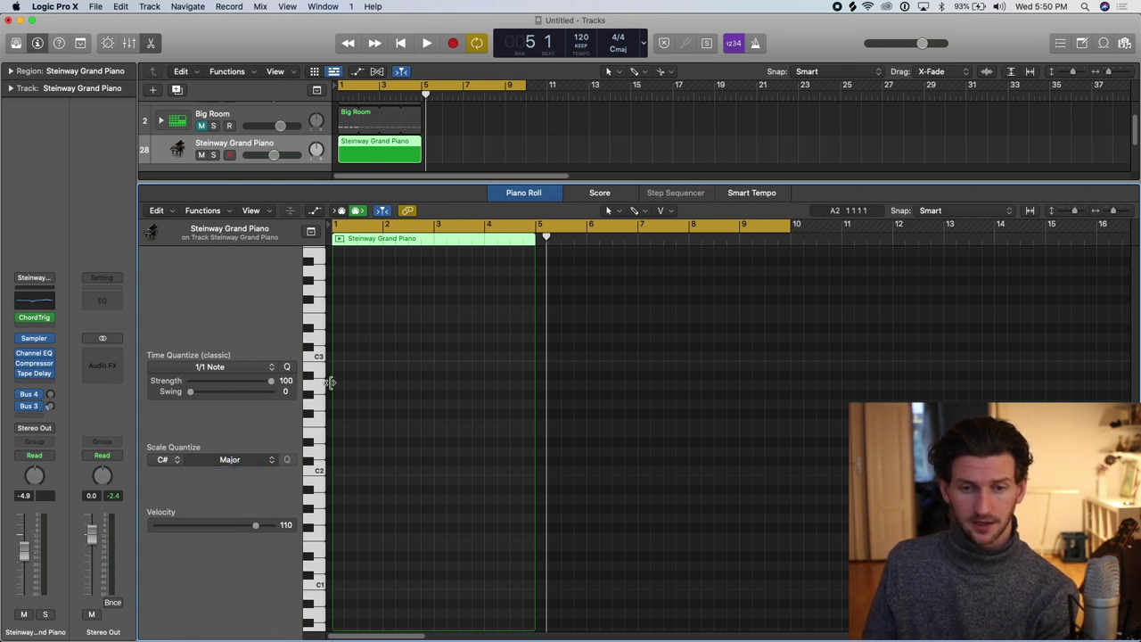
Switch to the Brush Tool and paint one-bar notes on A#1, C#2 and F2 in bar 1
left_click(609, 211)
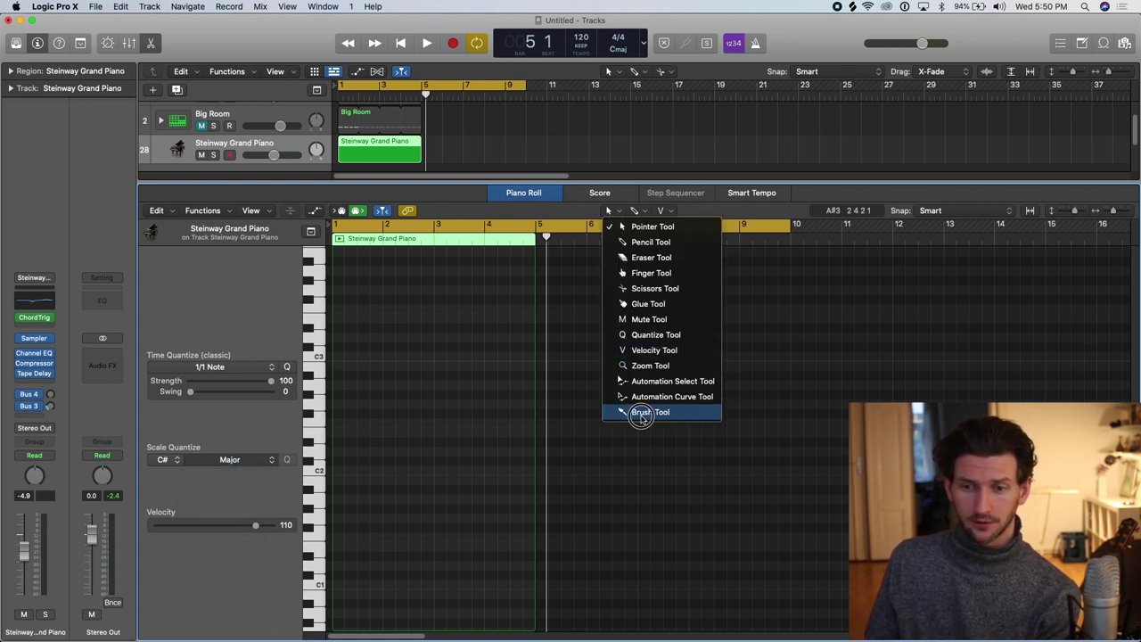
left_click(642, 412)
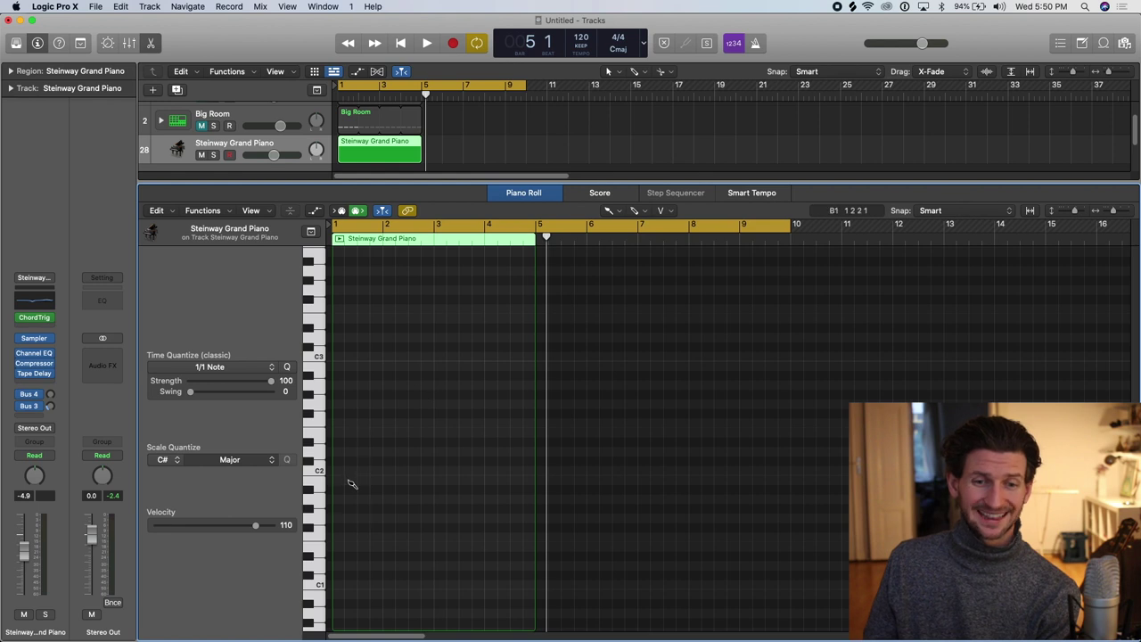
left_click(352, 489)
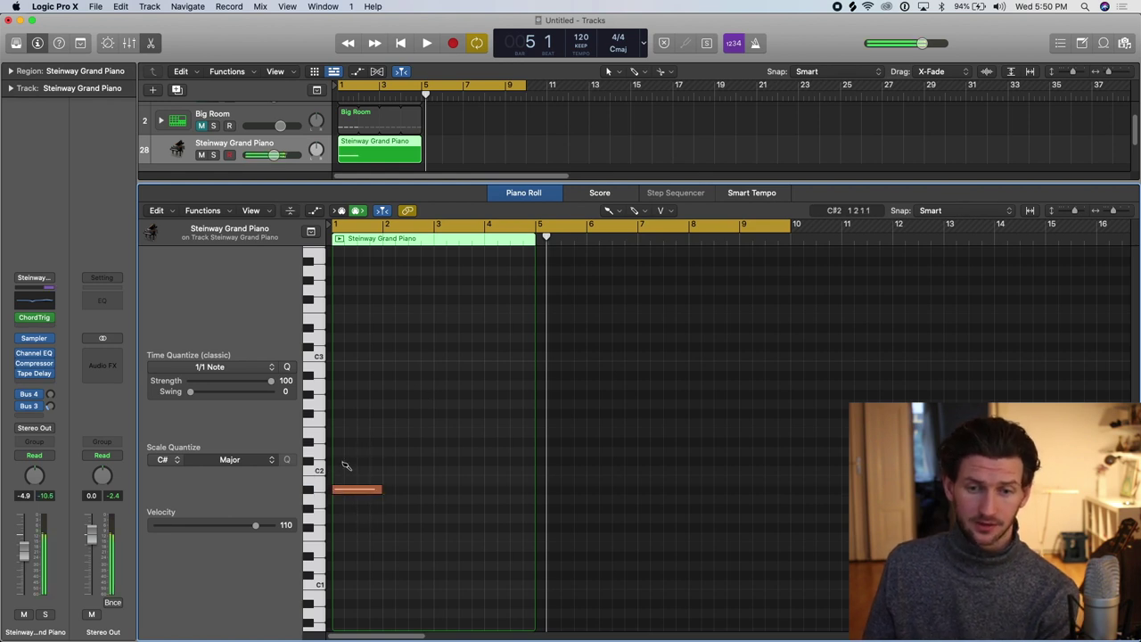
left_click(349, 461)
left_click(361, 422)
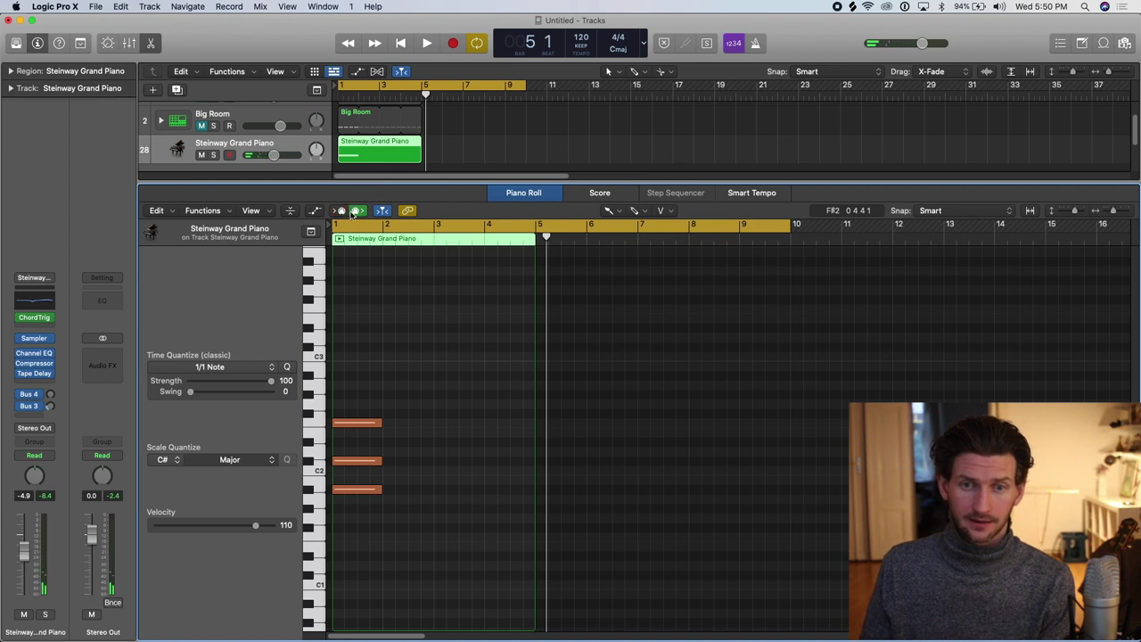
Turn off MIDI Out and paint one-bar notes on C2, F#2, G#2, A#2, C3, C#3 and F#3 in bar 1
left_click(357, 467)
left_click(363, 413)
left_click(361, 347)
left_click(361, 299)
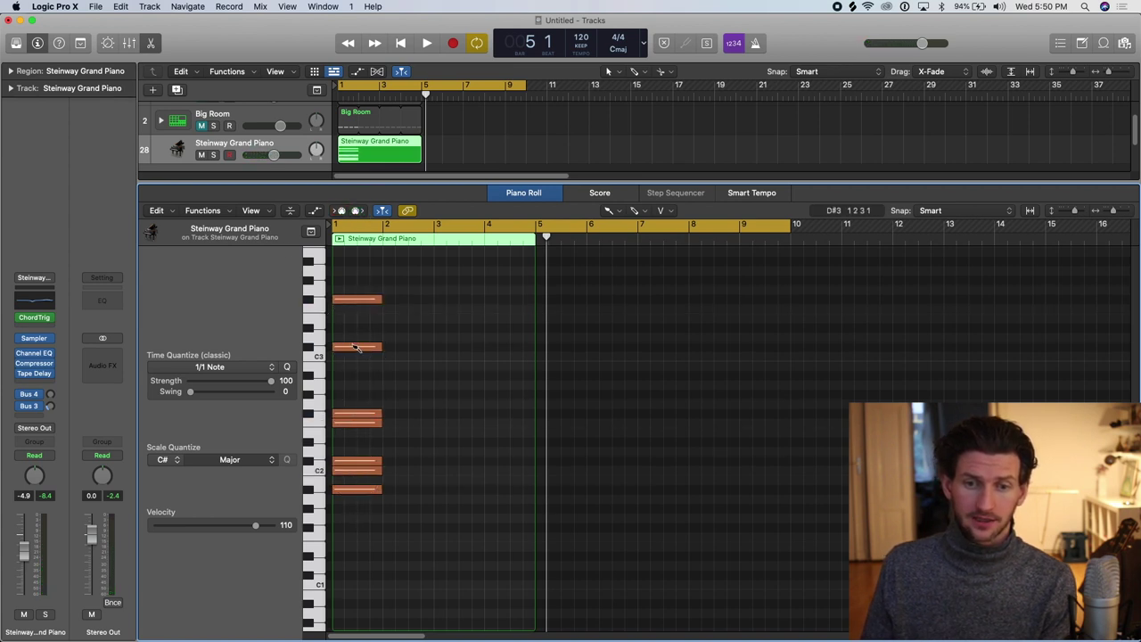
left_click(359, 356)
left_click(359, 394)
left_click(359, 375)
Try to paint the out-of-scale notes B2, D3 and E3 in bar 1, erasing and repainting C3 and adding D#3
left_click(359, 367)
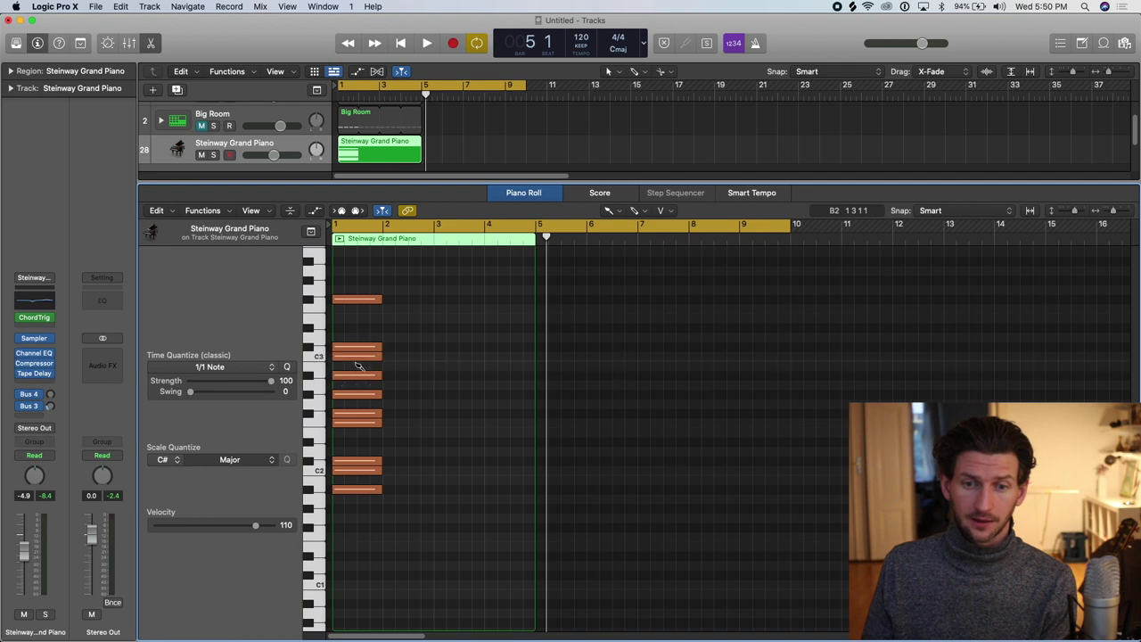
left_click(360, 366)
left_click(360, 366)
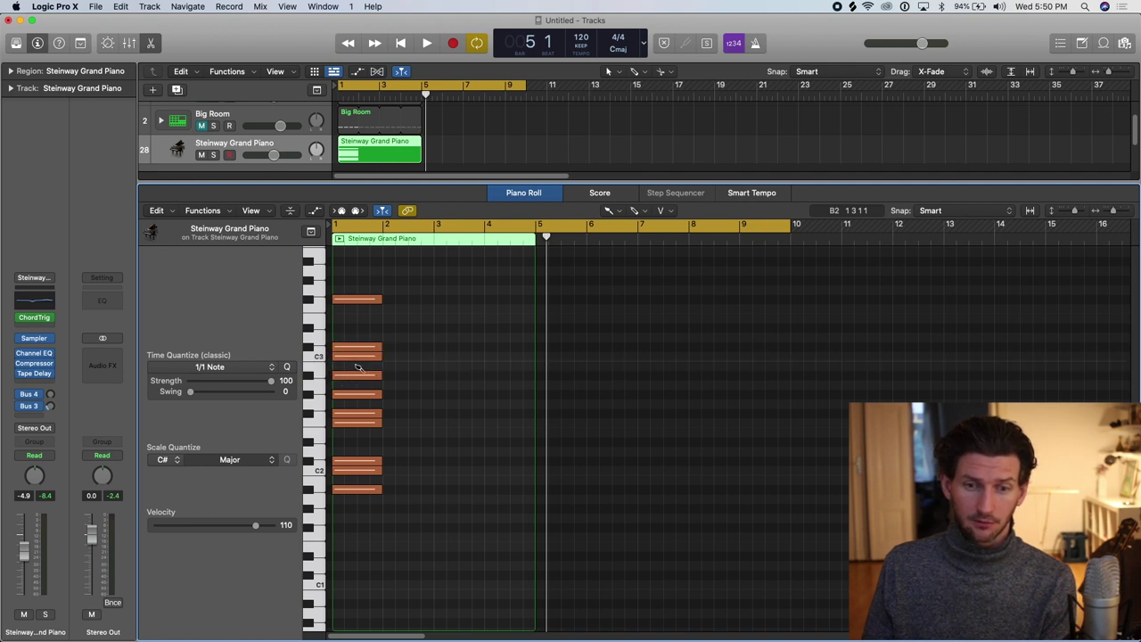
left_click(359, 358)
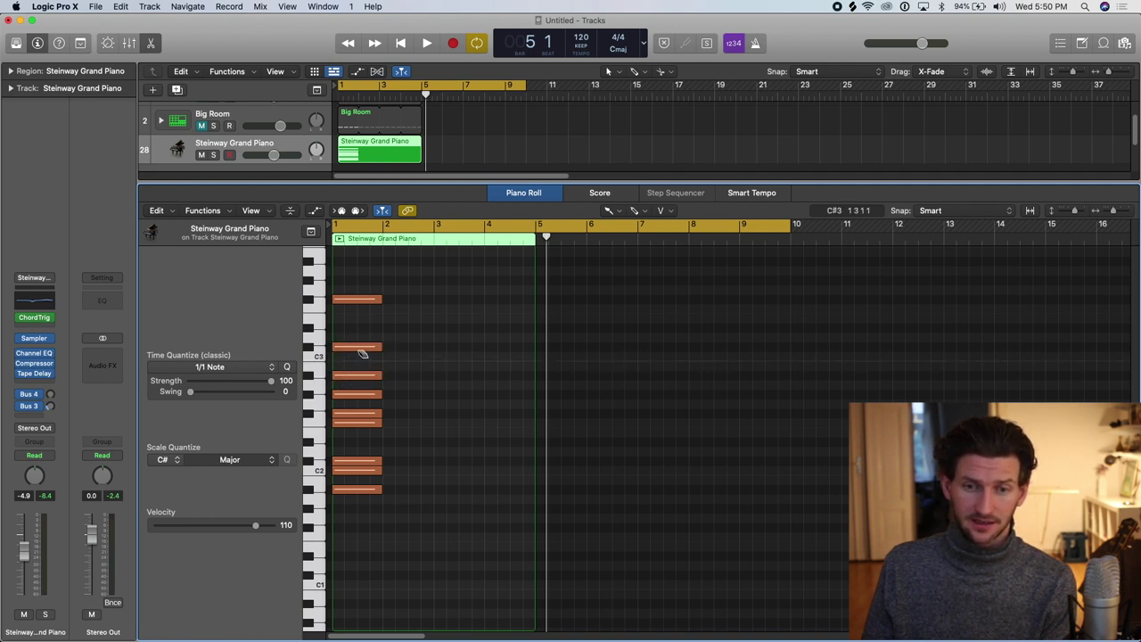
left_click(358, 347)
left_click(358, 357)
left_click(359, 347)
left_click(363, 338)
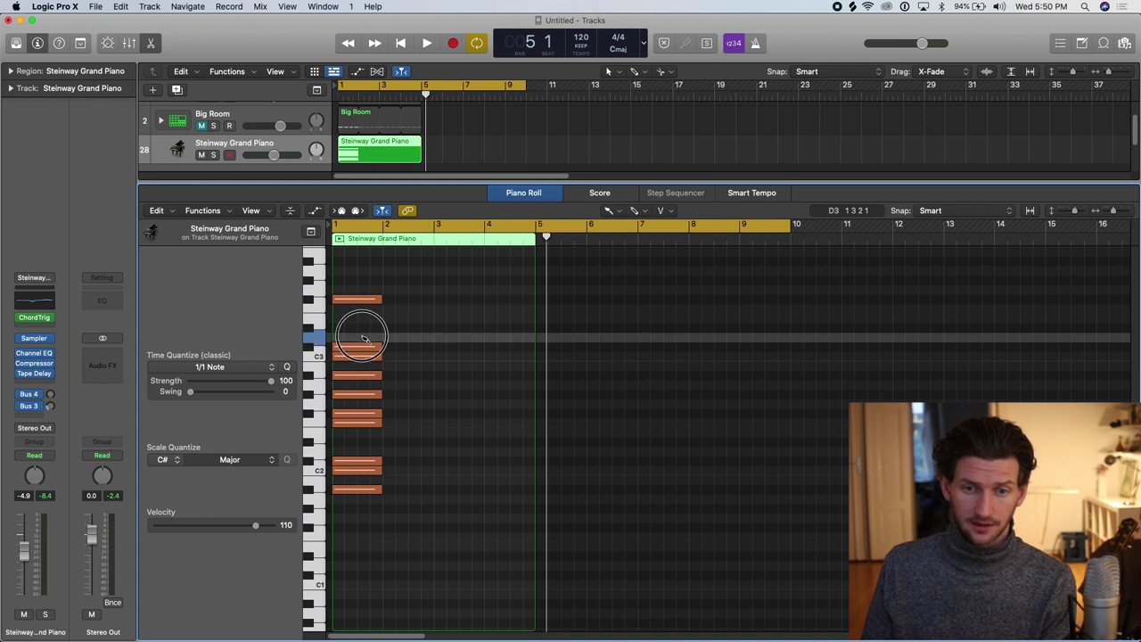
left_click(366, 329)
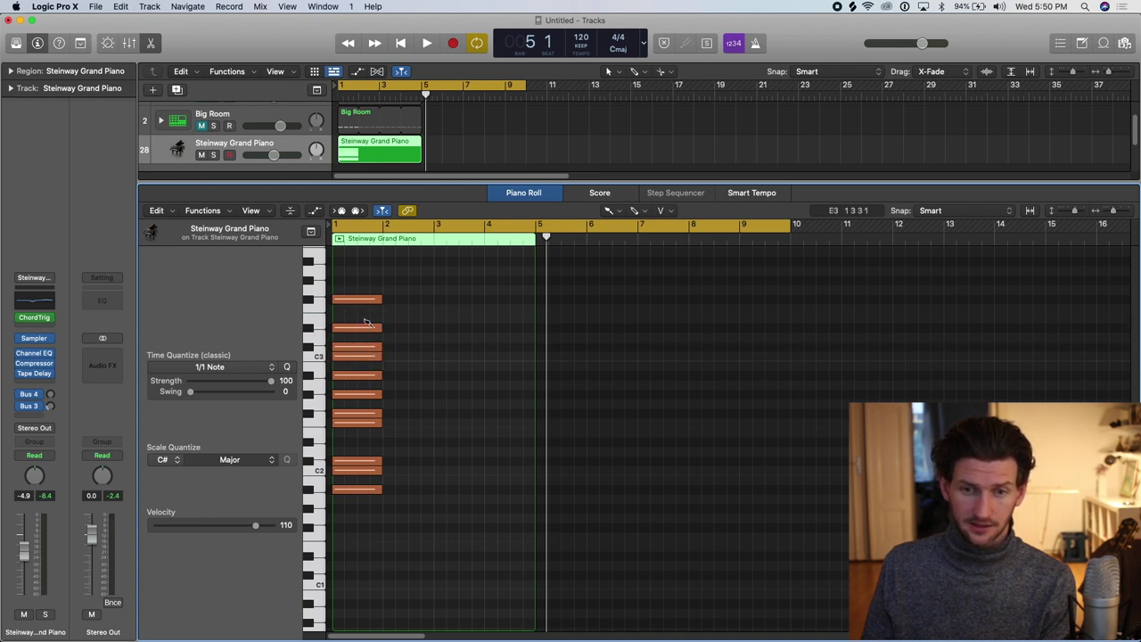
left_click(365, 320)
Erase all the painted notes from bar 1 of the new piano region with the Brush Tool
left_click_drag(359, 300, 354, 470)
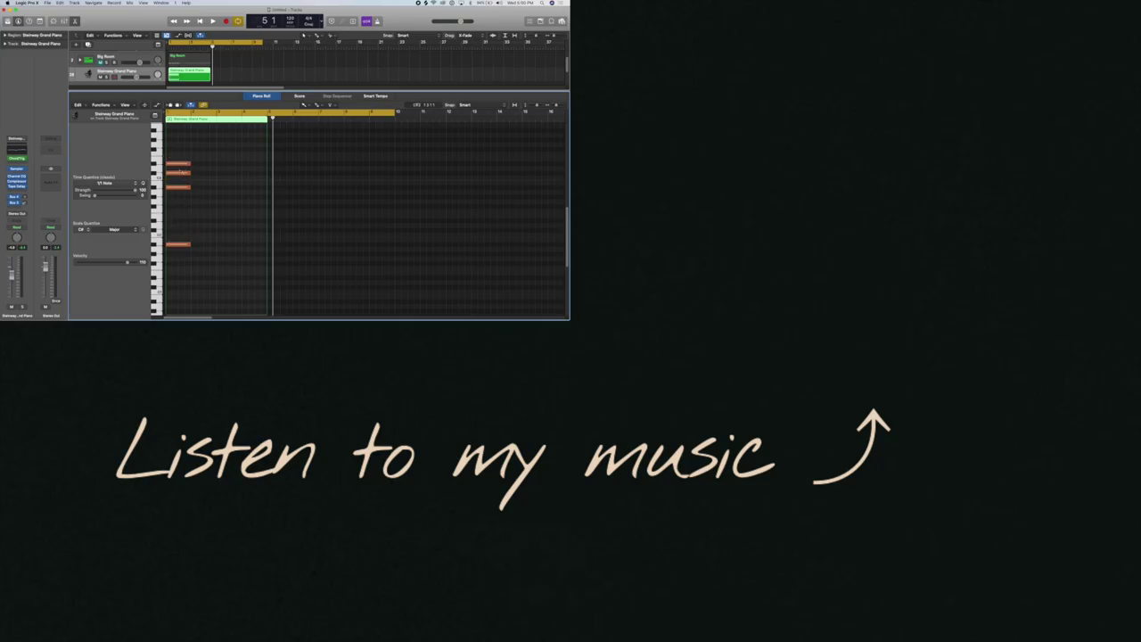
left_click_drag(181, 163, 181, 194)
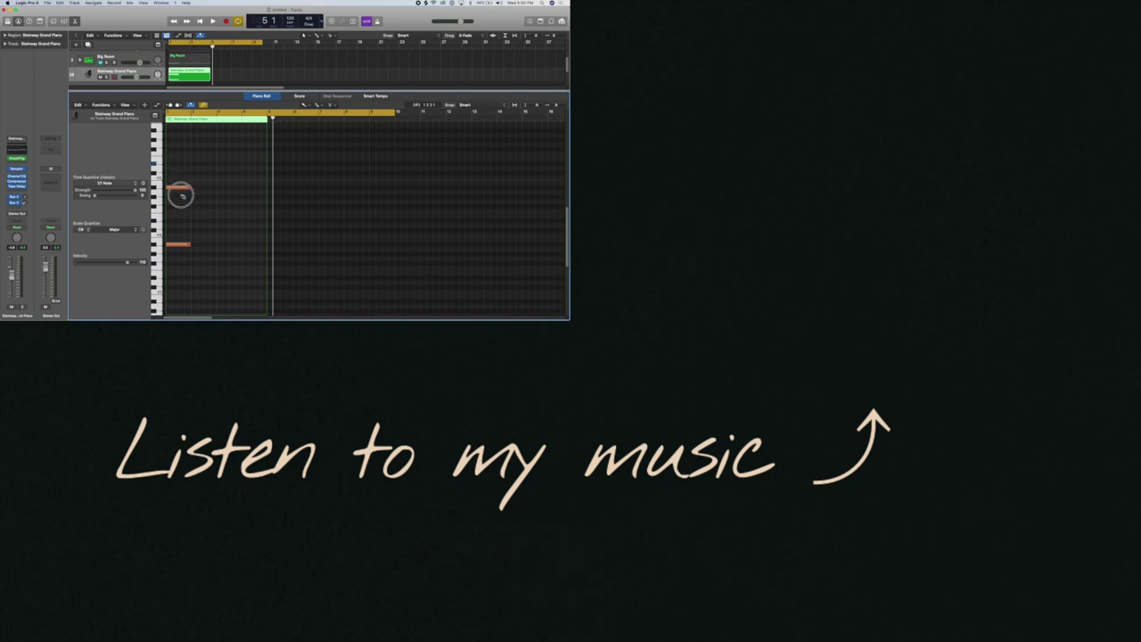
left_click(184, 245)
left_click(178, 187)
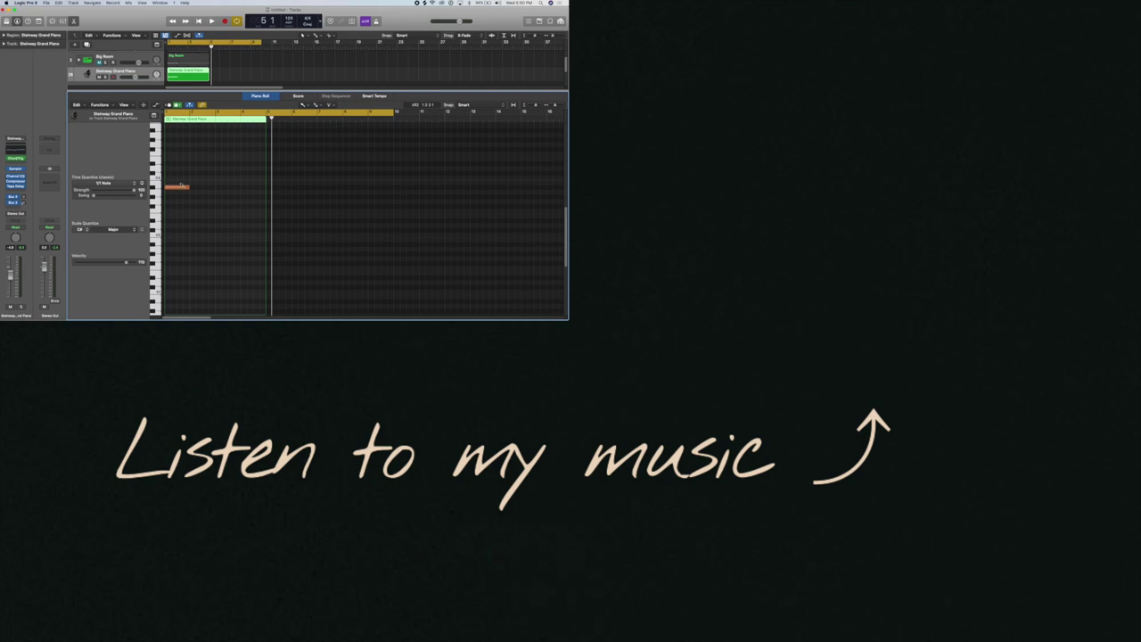
left_click(181, 175)
left_click(174, 173)
left_click(179, 188)
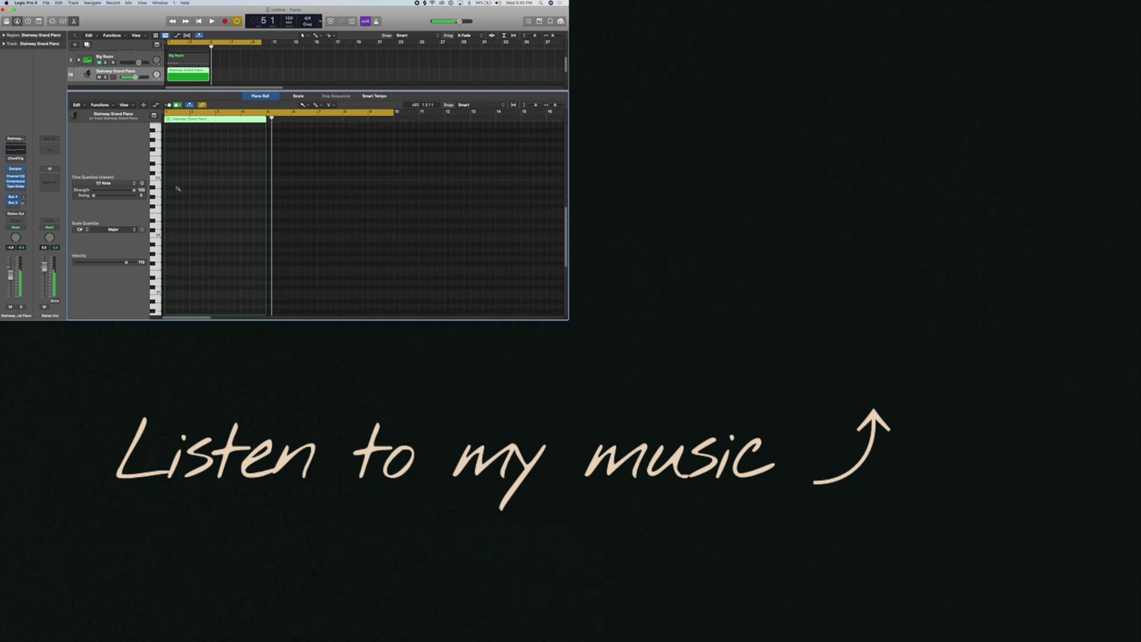